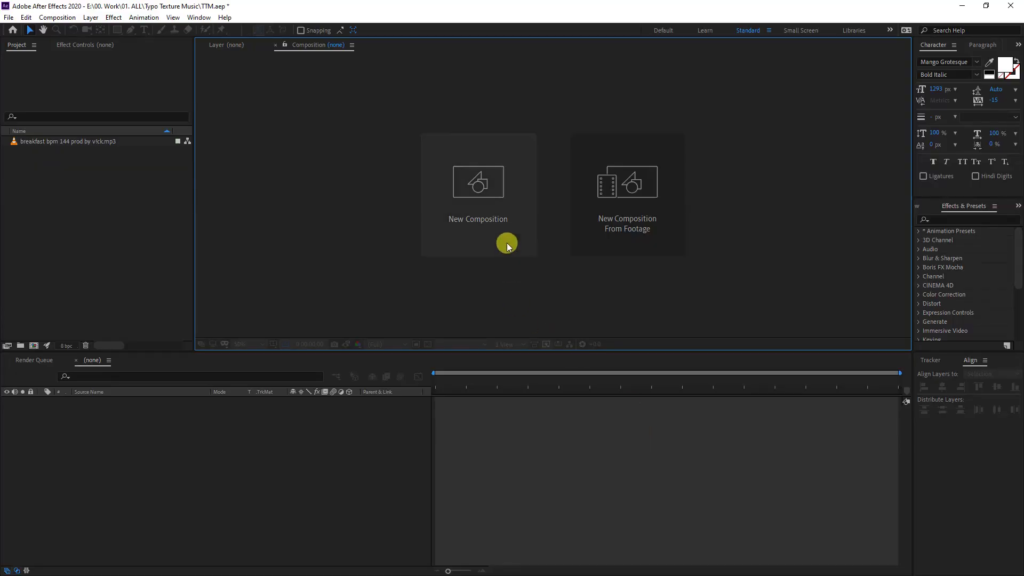
Create a 1920×1080, 30 fps, 10-second composition named Background
left_click(490, 193)
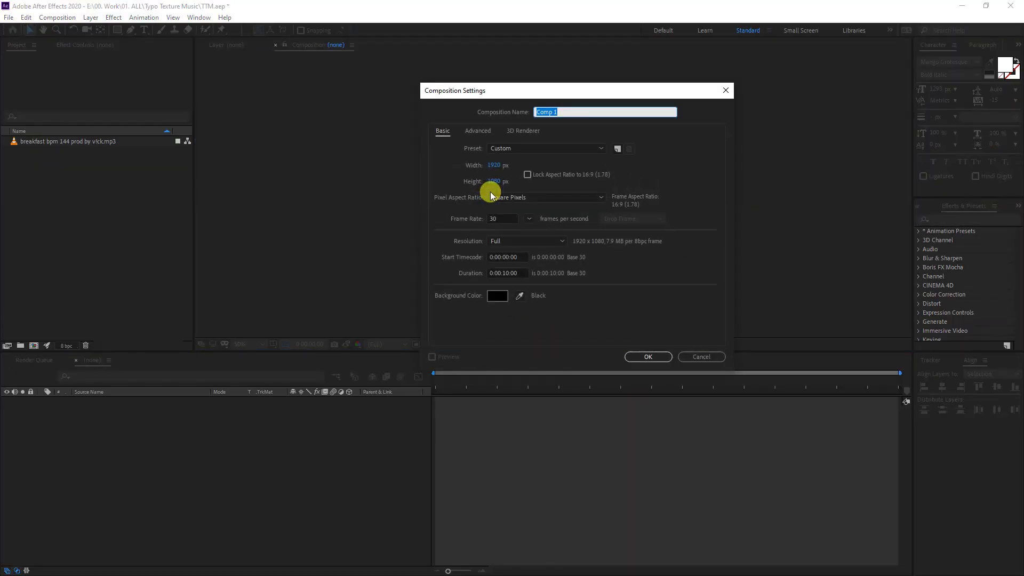
type("Background")
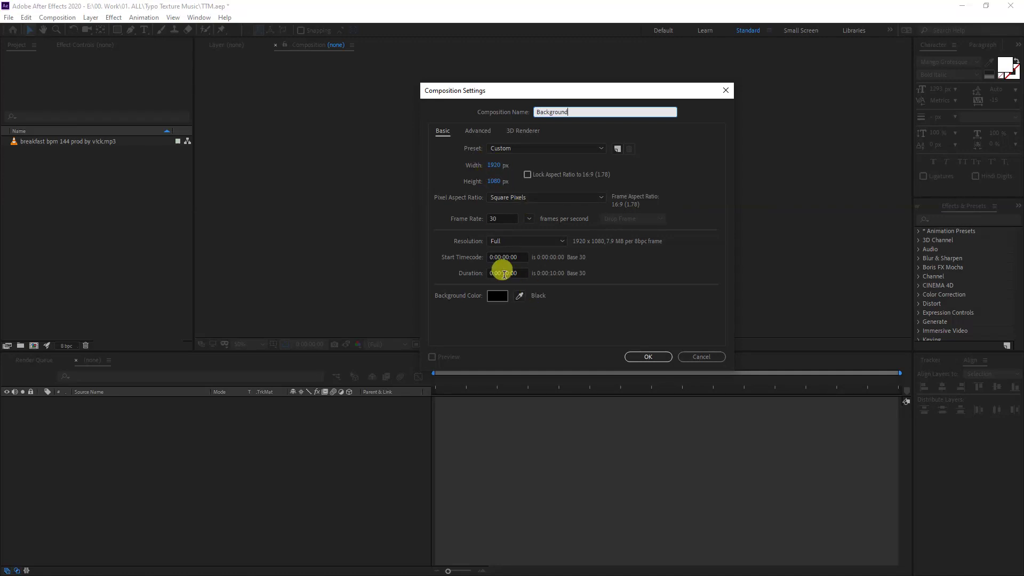
left_click(653, 355)
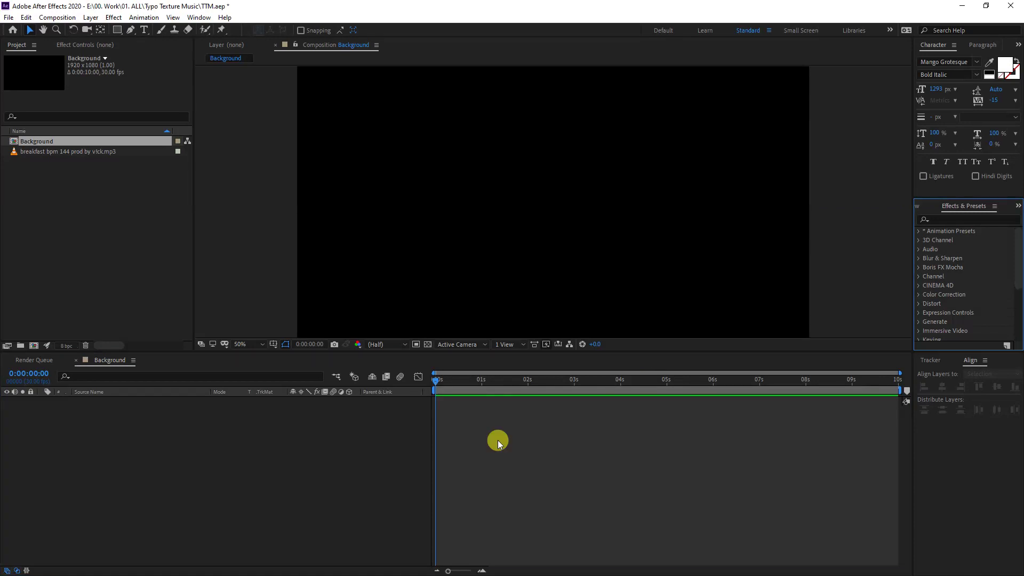
Expand Animation Presets > Presets > Backgrounds in Effects & Presets
left_click(921, 232)
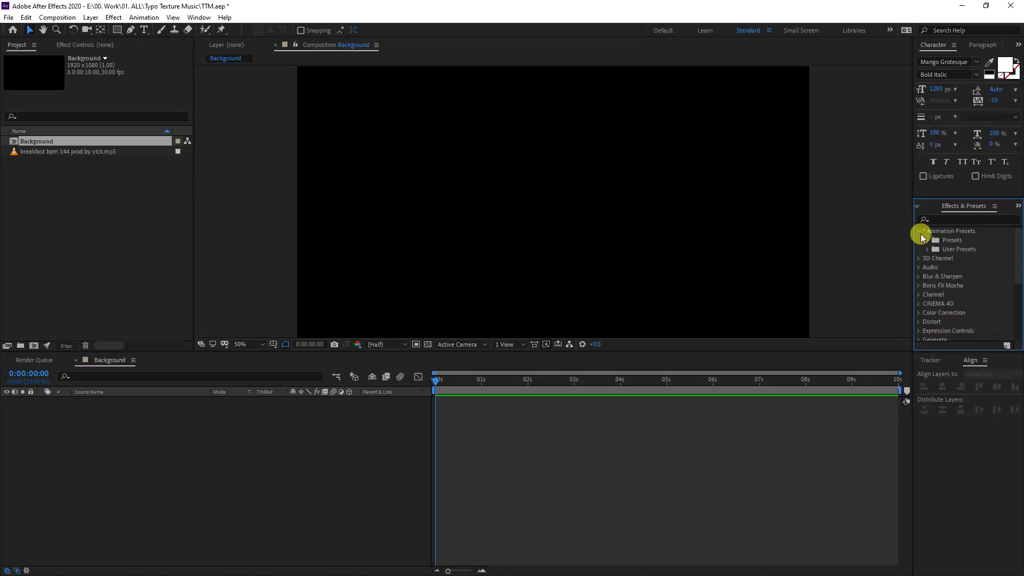
left_click(928, 242)
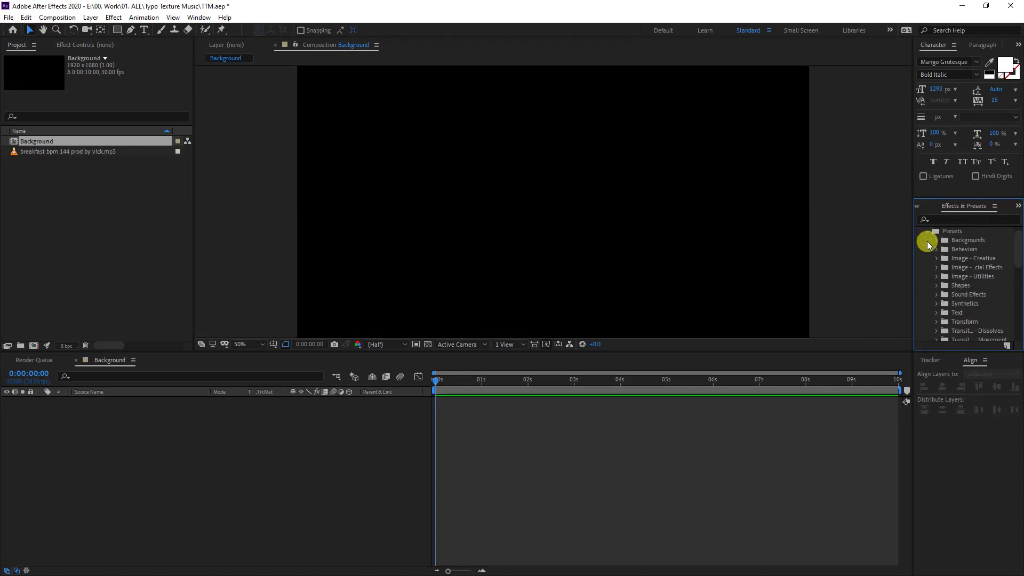
left_click(937, 240)
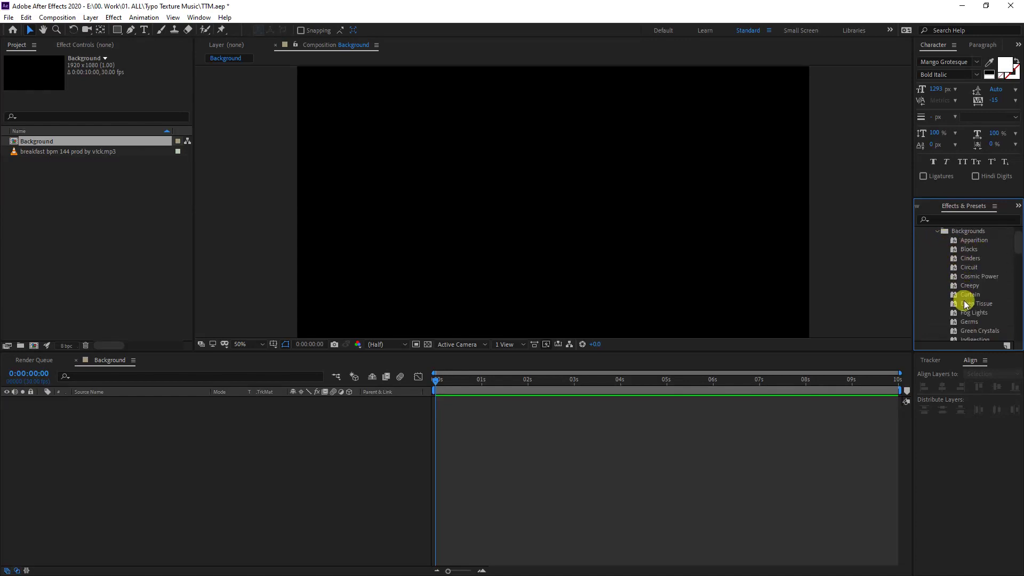
Add a default black solid and apply the Cinders preset to Black Solid 1
right_click(205, 451)
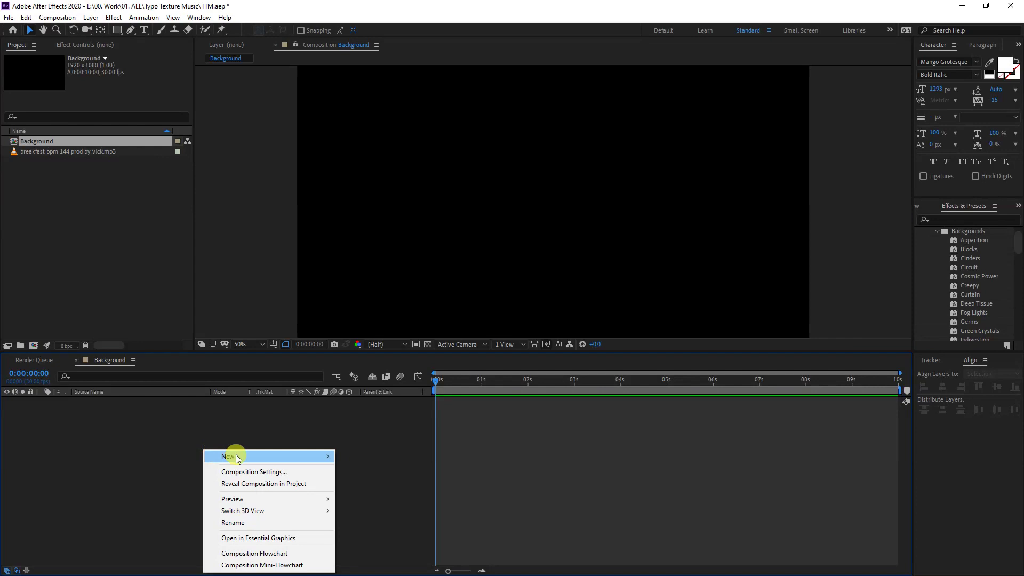
mouse_move(233, 456)
left_click(378, 363)
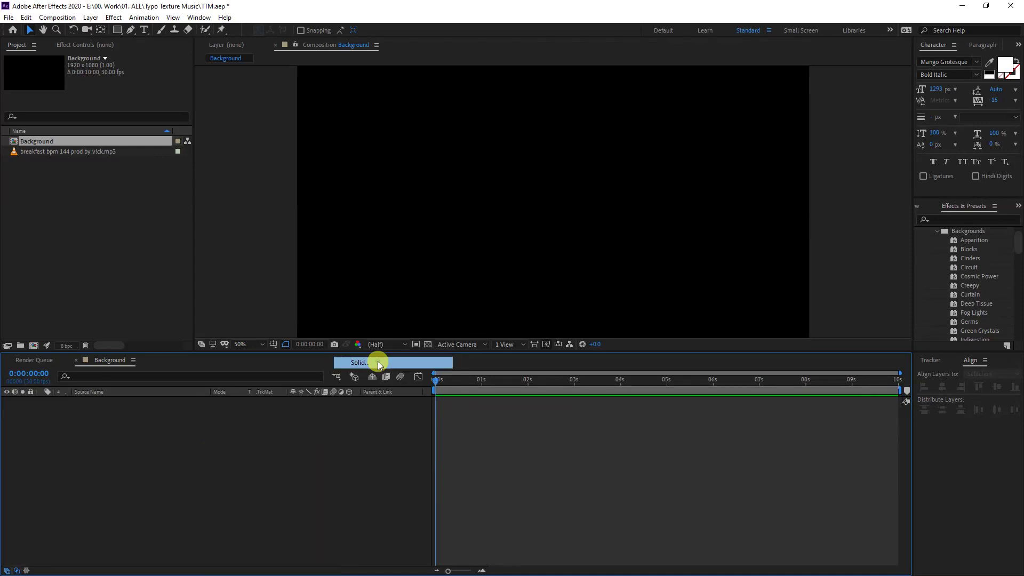
key("Return")
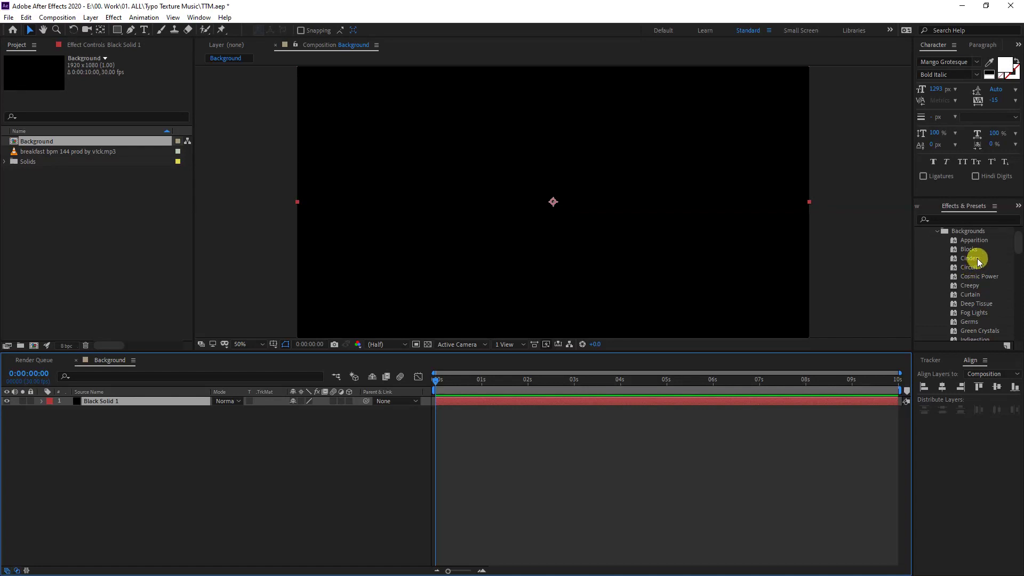
mouse_move(977, 263)
left_mouse_down()
mouse_move(104, 414)
mouse_move(108, 401)
left_mouse_up()
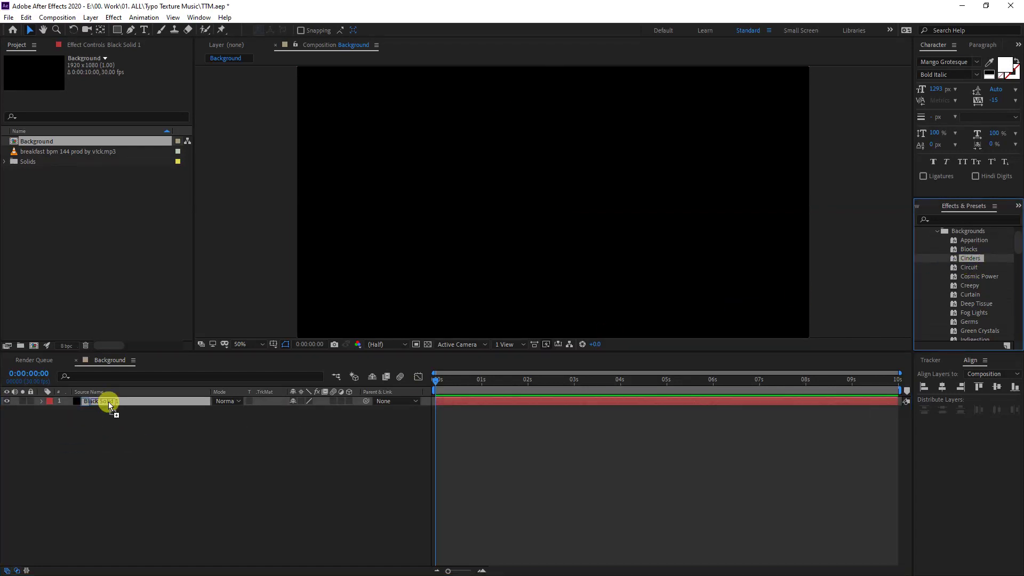
Preview the Cinders animation and set Fractal Noise Evolution at the first (1x) and last frames
key("space")
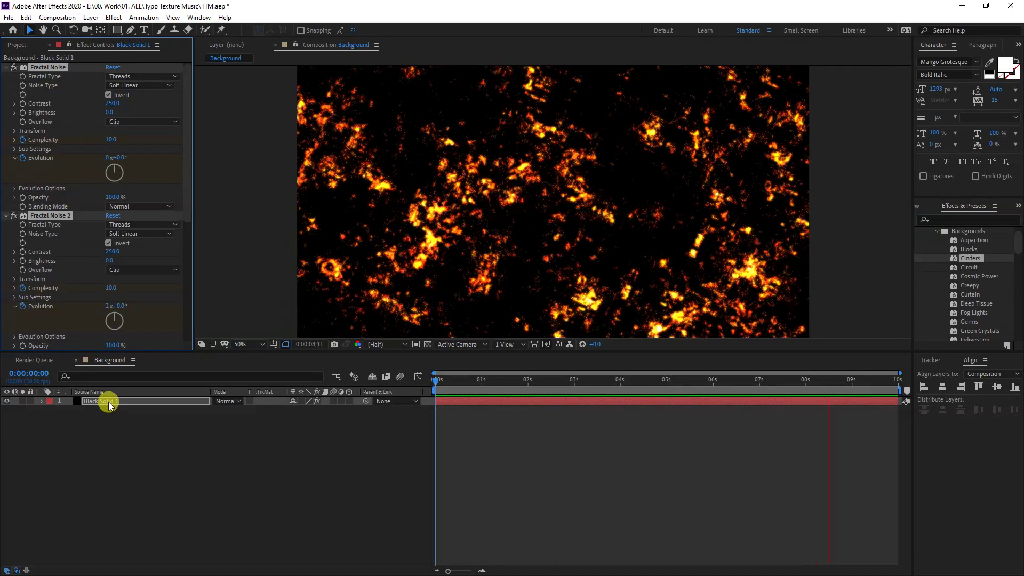
left_click_drag(830, 379, 791, 383)
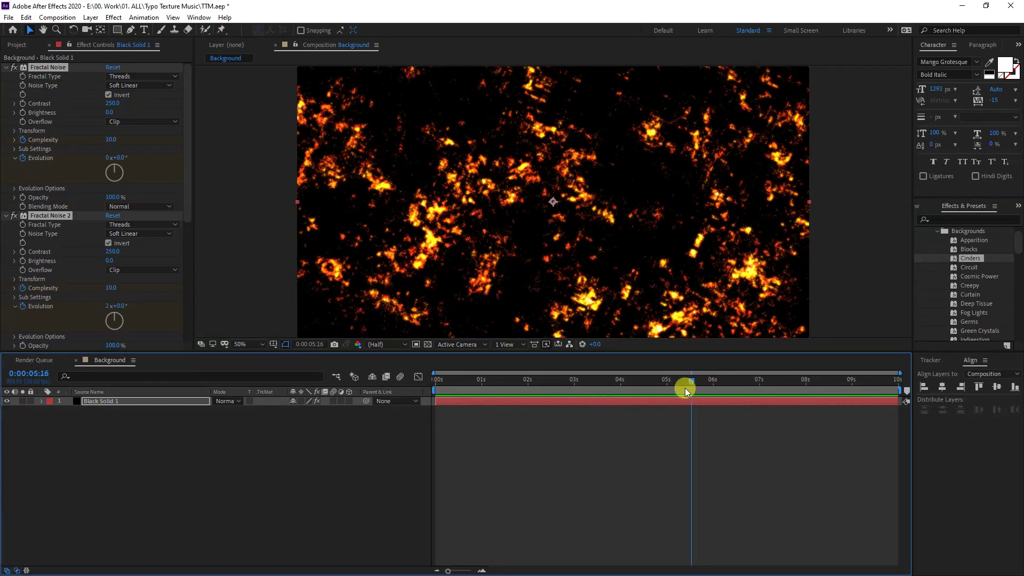
left_click_drag(685, 388, 436, 384)
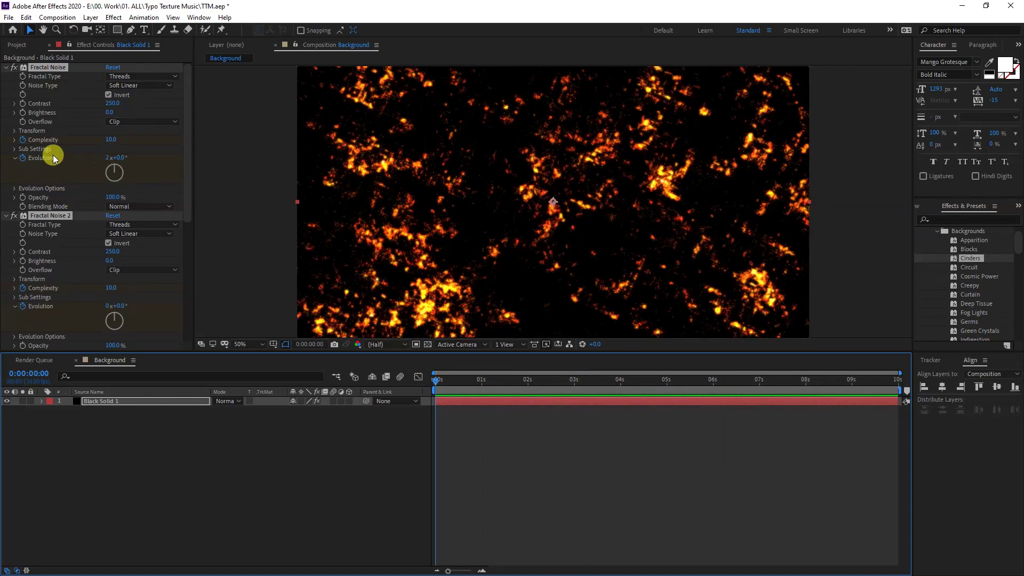
left_click(109, 157)
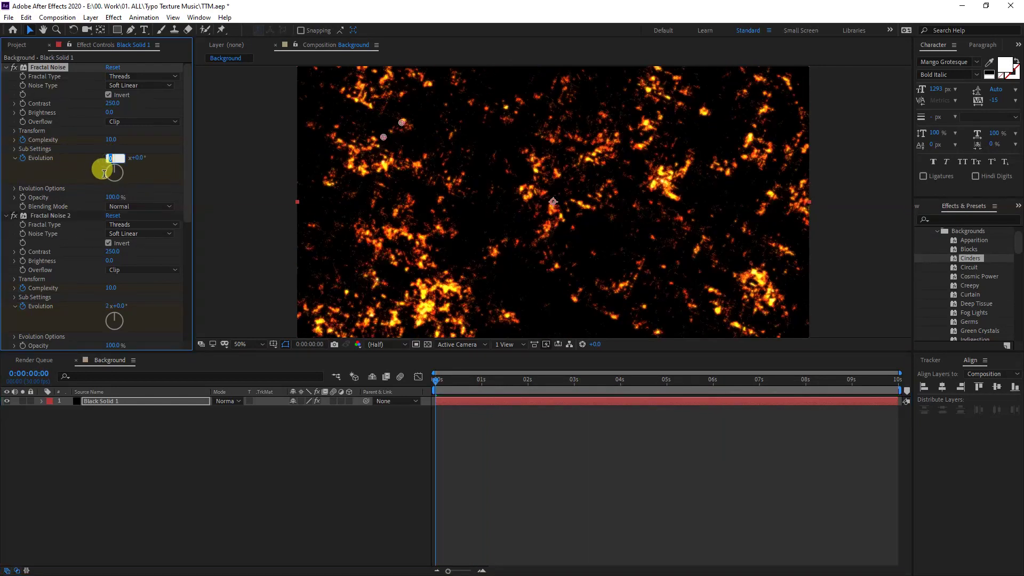
left_click(525, 419)
left_click_drag(450, 380, 913, 390)
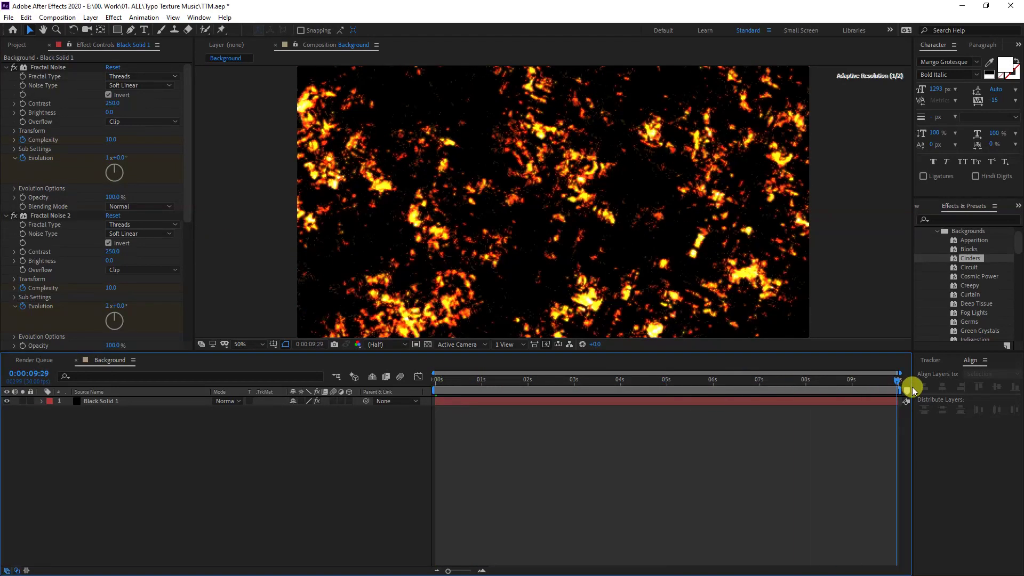
left_click(107, 157)
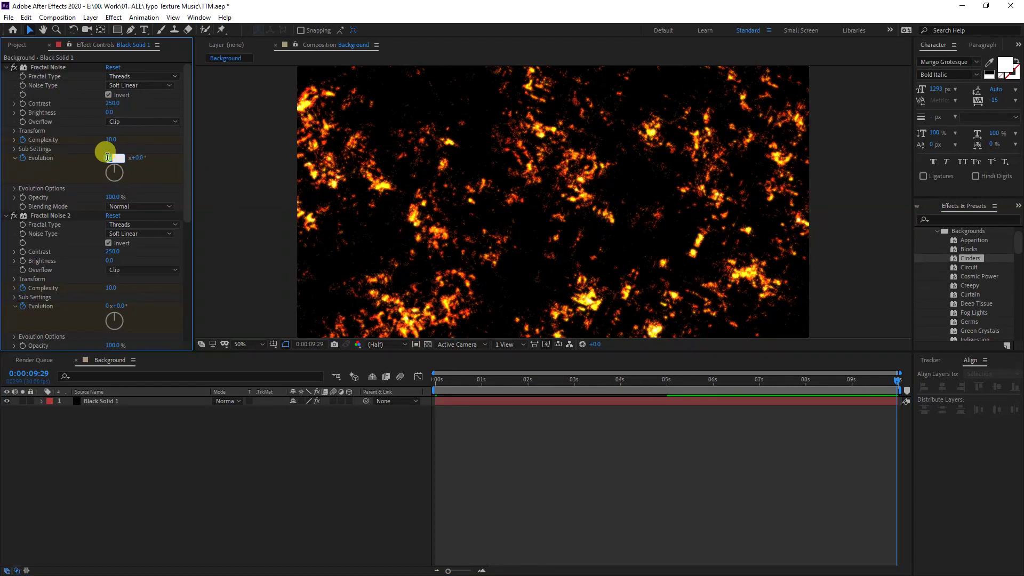
type("2")
Edit the Fractal Noise 2 Evolution value on the last frame
left_click_drag(804, 380, 574, 379)
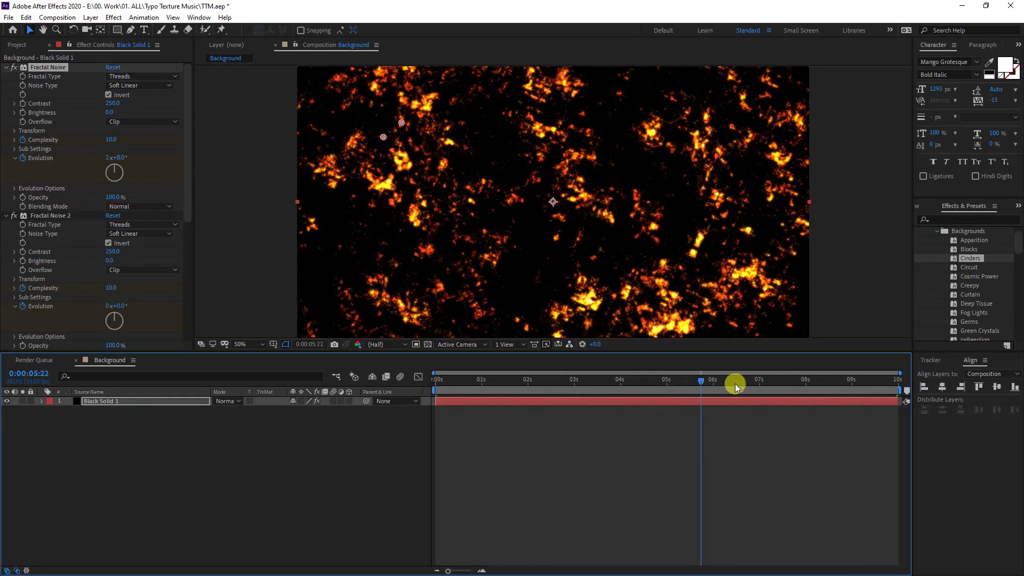
left_click(51, 216)
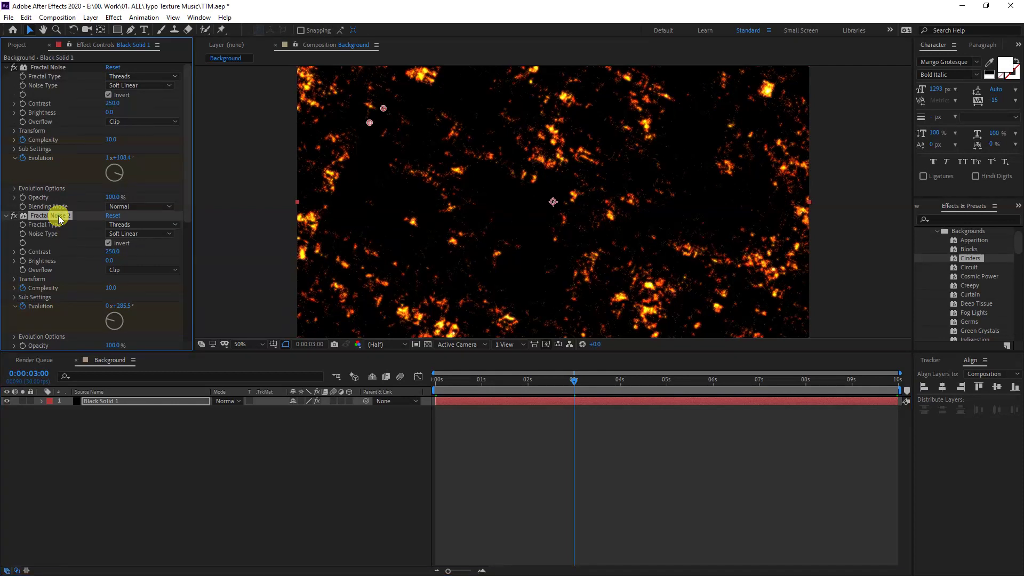
key("Home")
left_click_drag(434, 380, 343, 366)
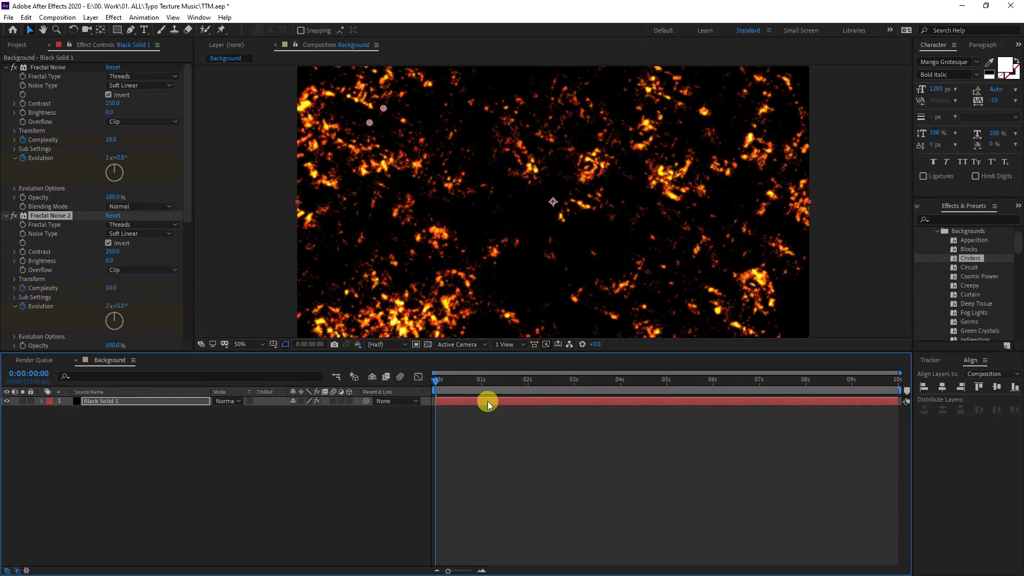
left_click_drag(448, 380, 908, 385)
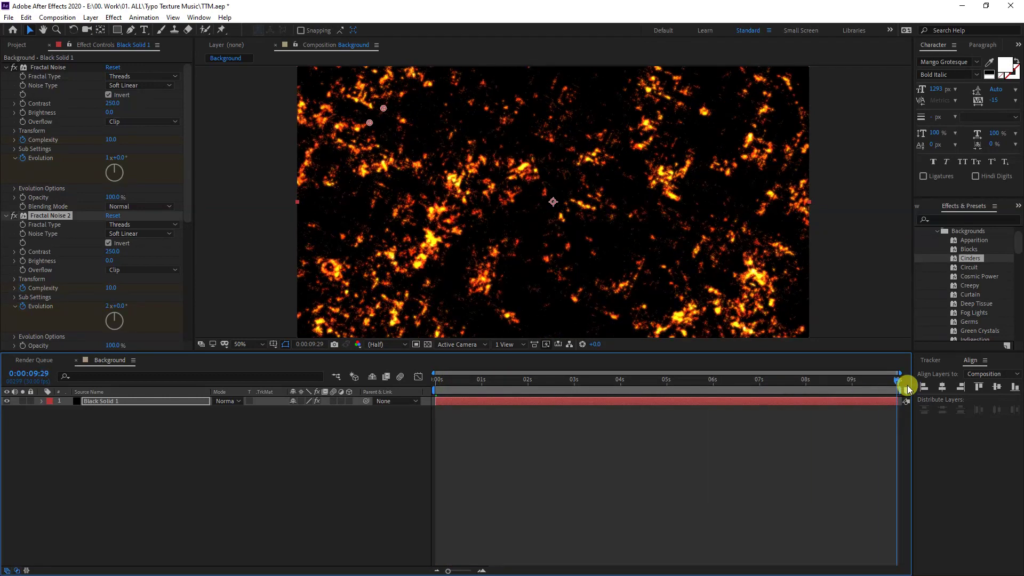
left_click(109, 306)
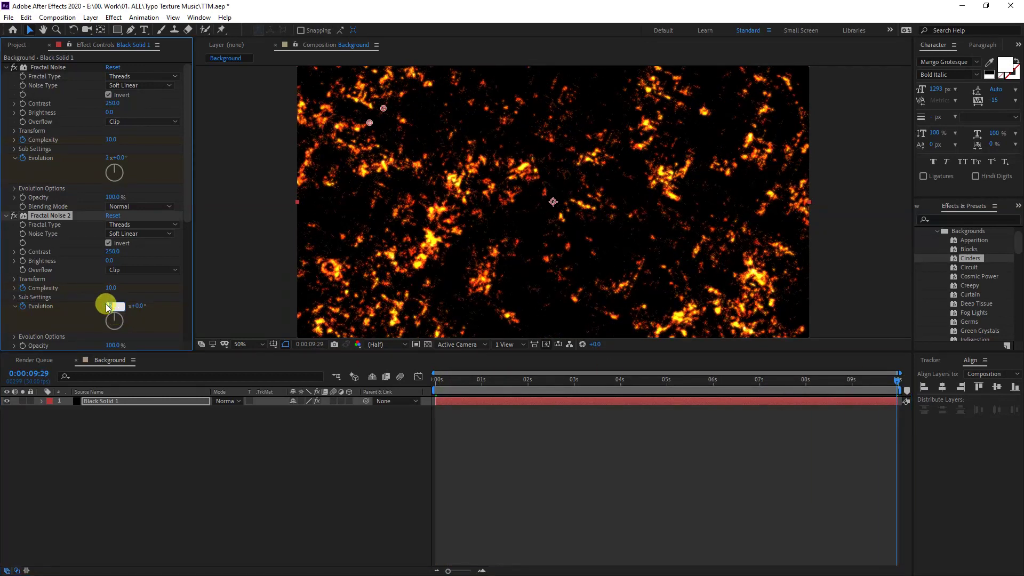
type("1")
left_click_drag(898, 383, 436, 381)
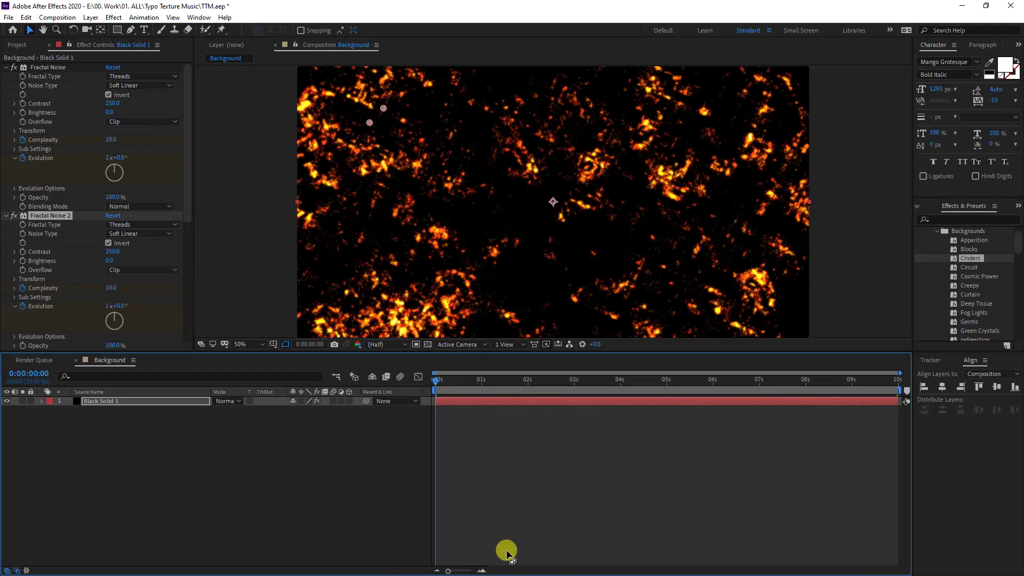
Create a new composition named Final_Comp from the Project panel
left_click(20, 44)
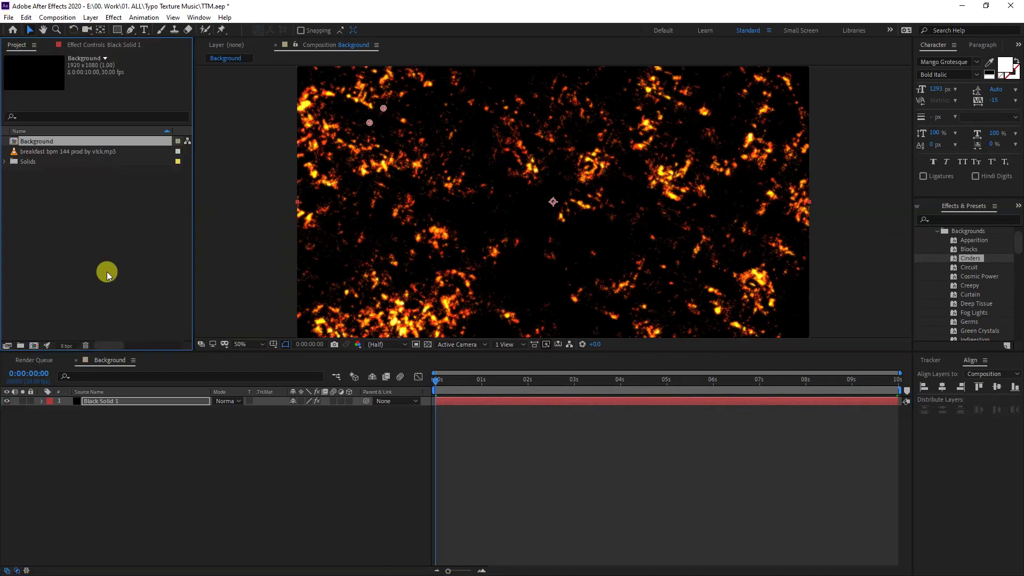
right_click(75, 223)
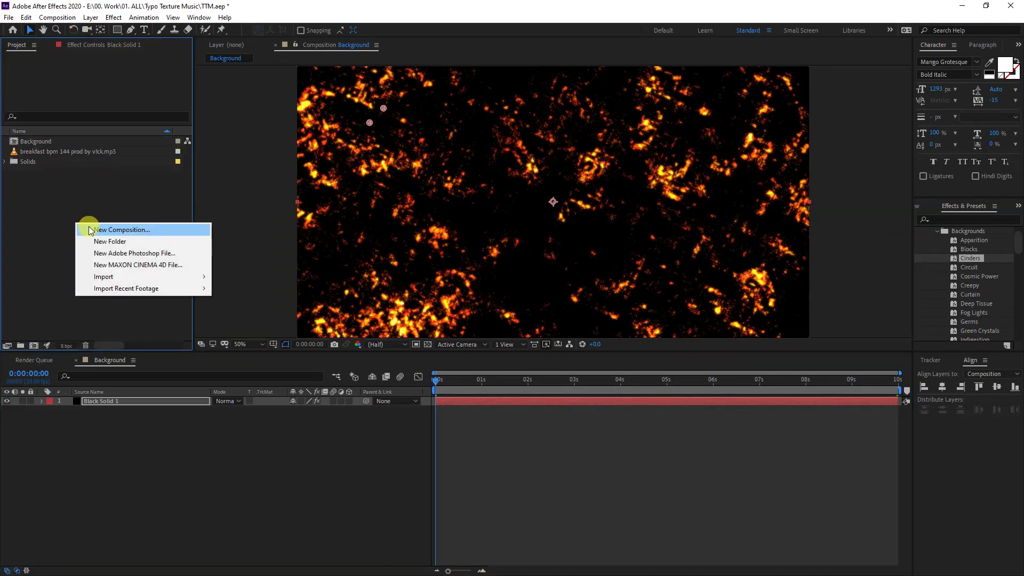
left_click(87, 227)
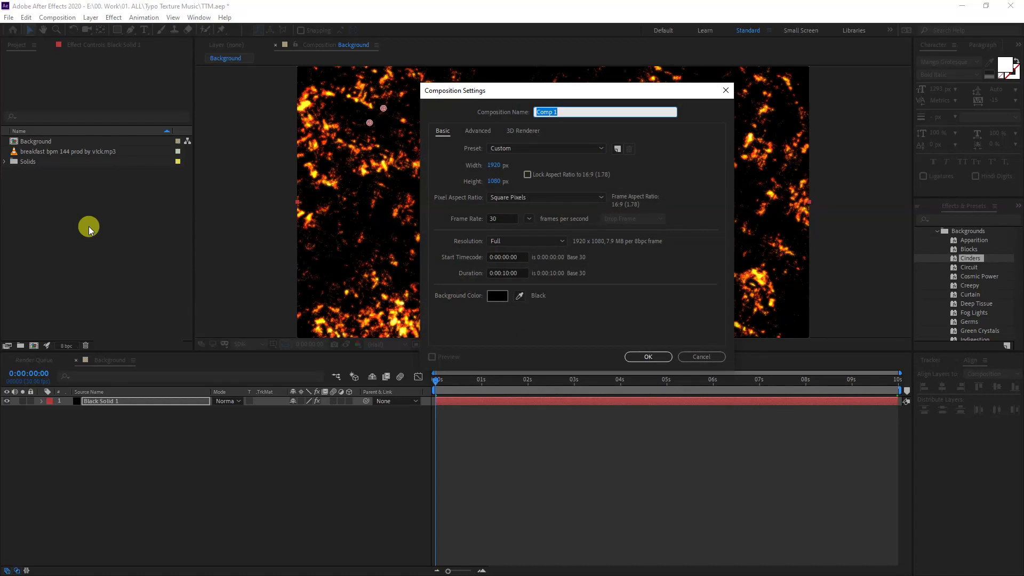
type("Final_Comp")
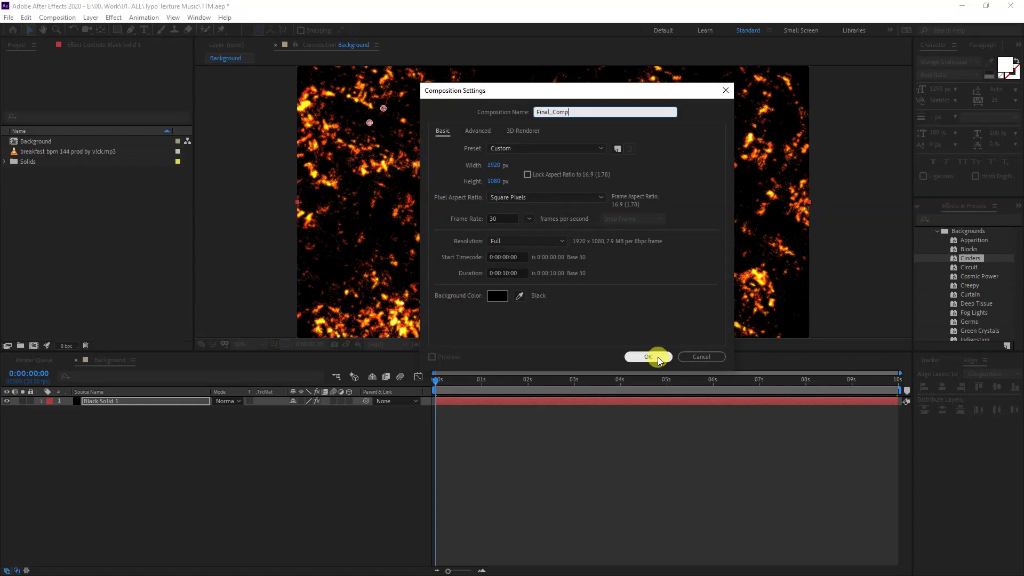
left_click(648, 356)
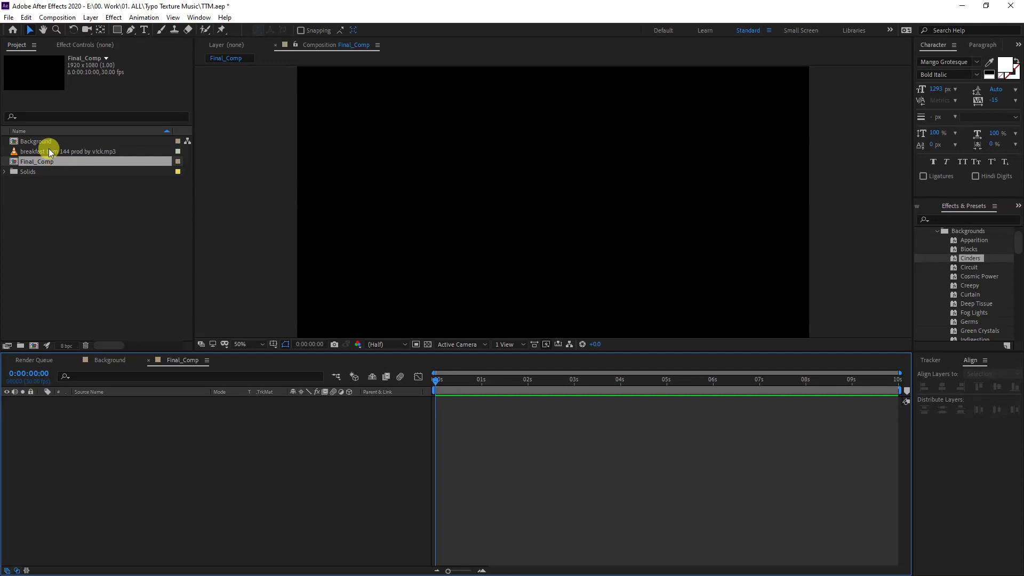
Place the Background comp in Final_Comp, hide it, and start a PANTER text layer
left_click_drag(41, 142, 196, 465)
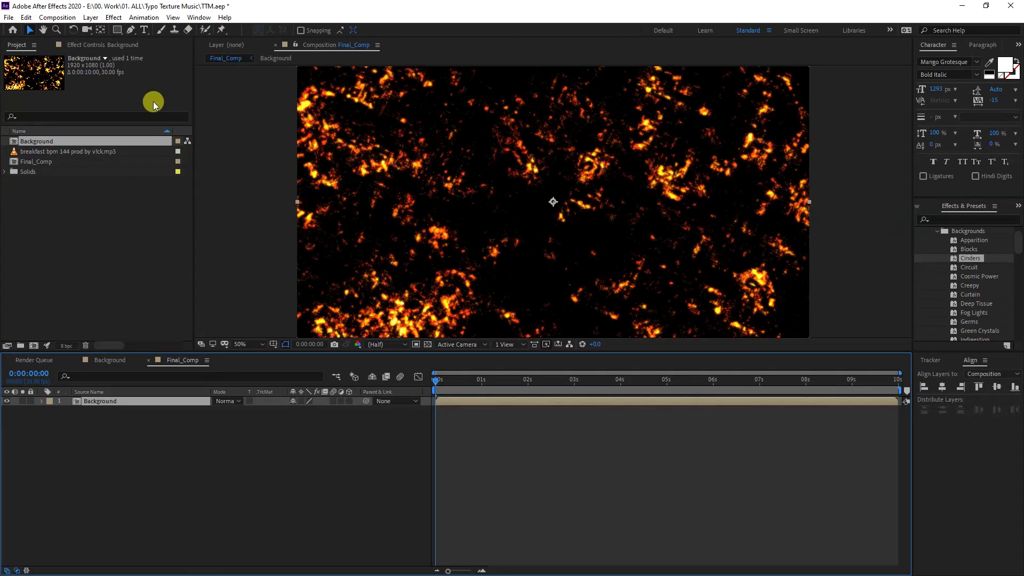
left_click(149, 33)
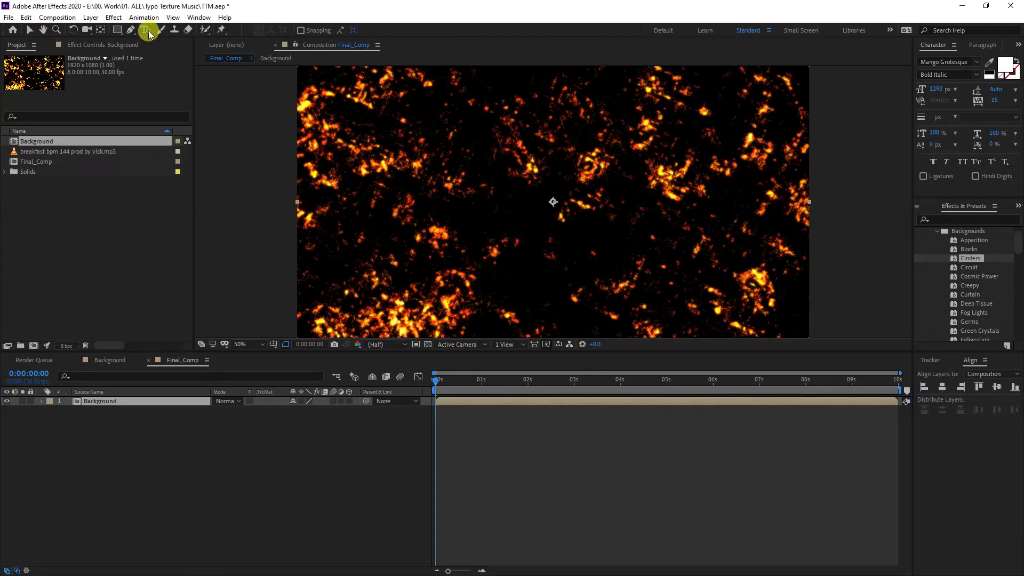
left_click(7, 402)
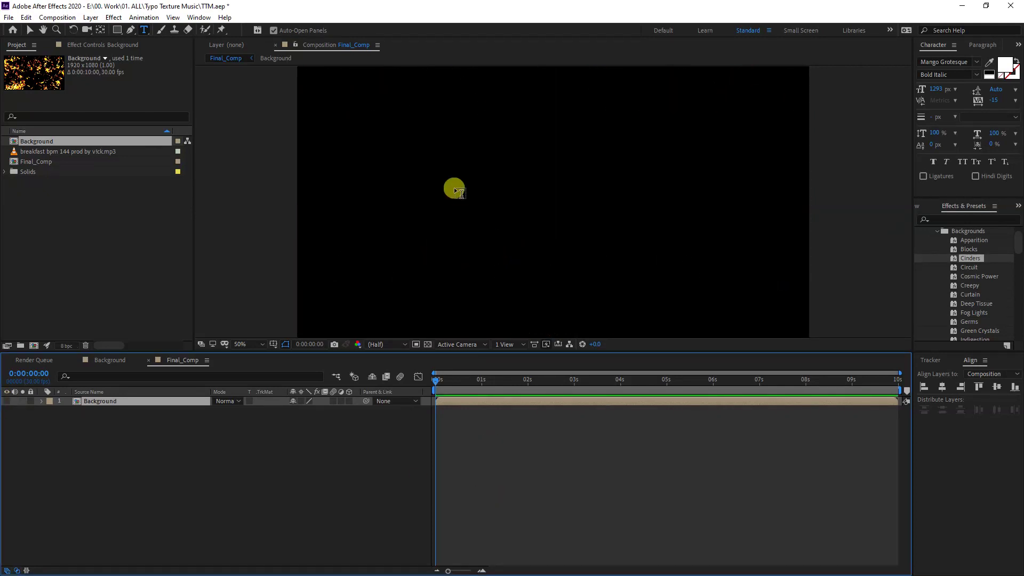
left_click(472, 201)
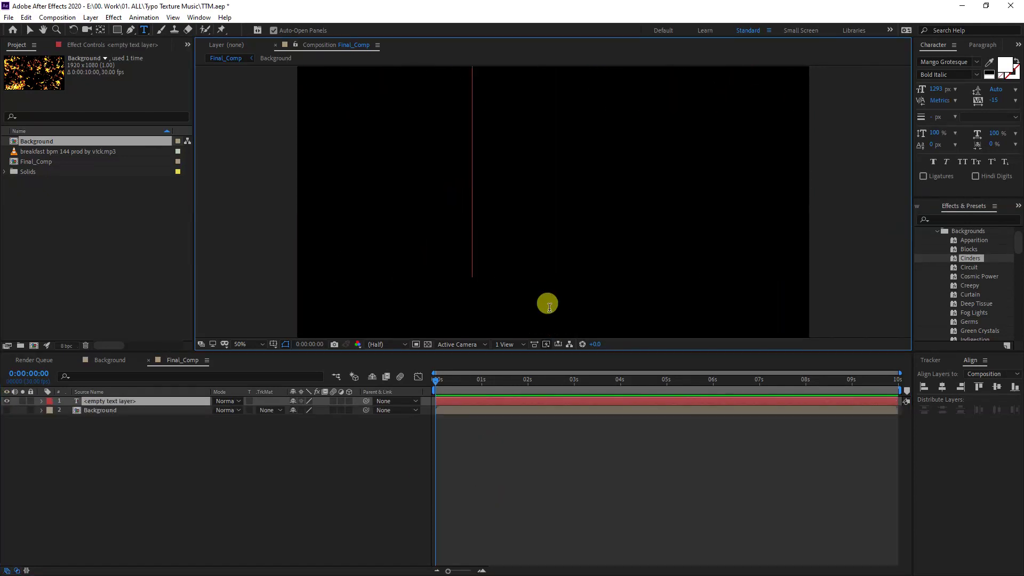
type("PANTER")
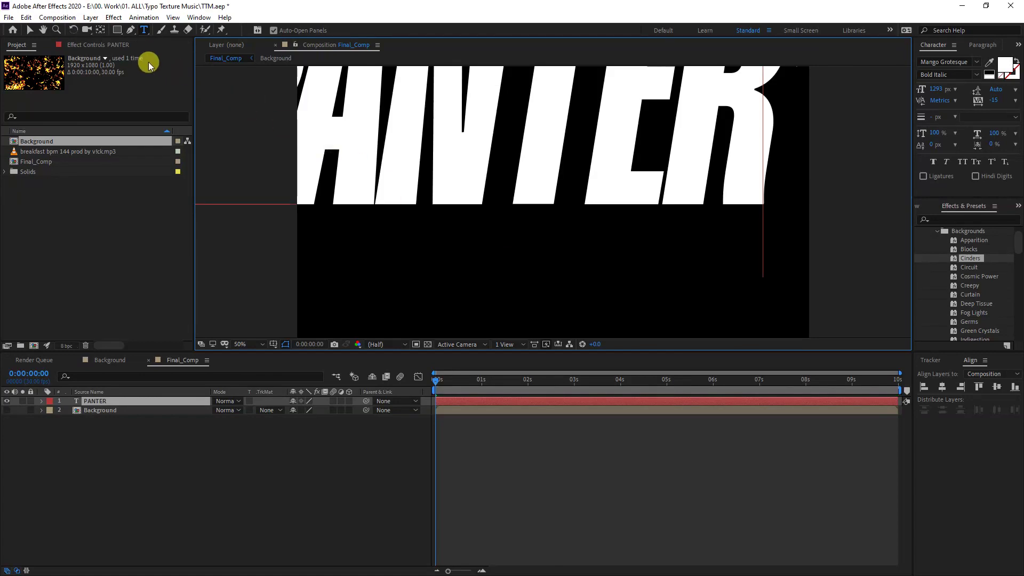
Centre PANTER horizontally and vertically, scale it to 51%, and add the music track
left_click(101, 31)
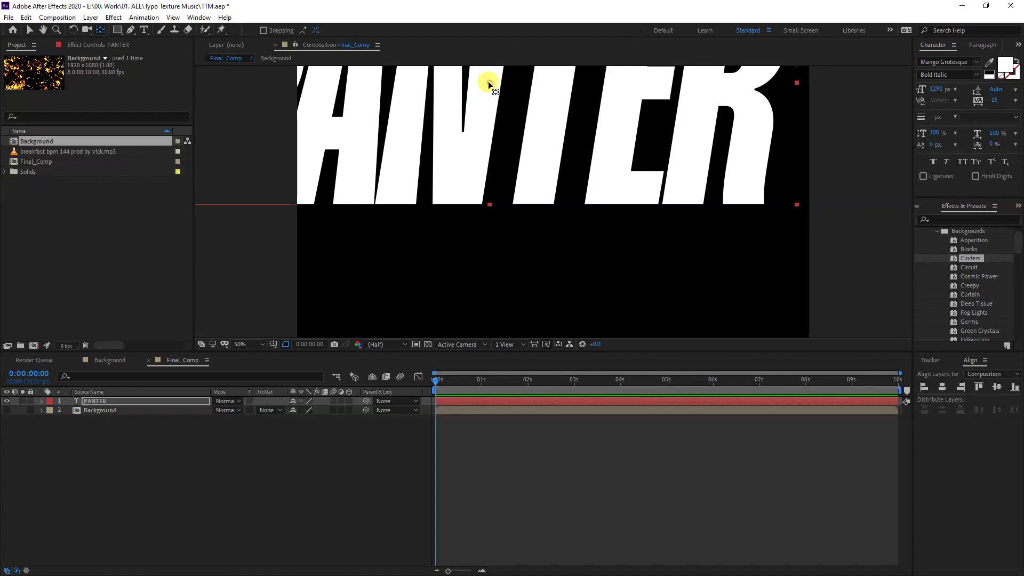
left_click(29, 30)
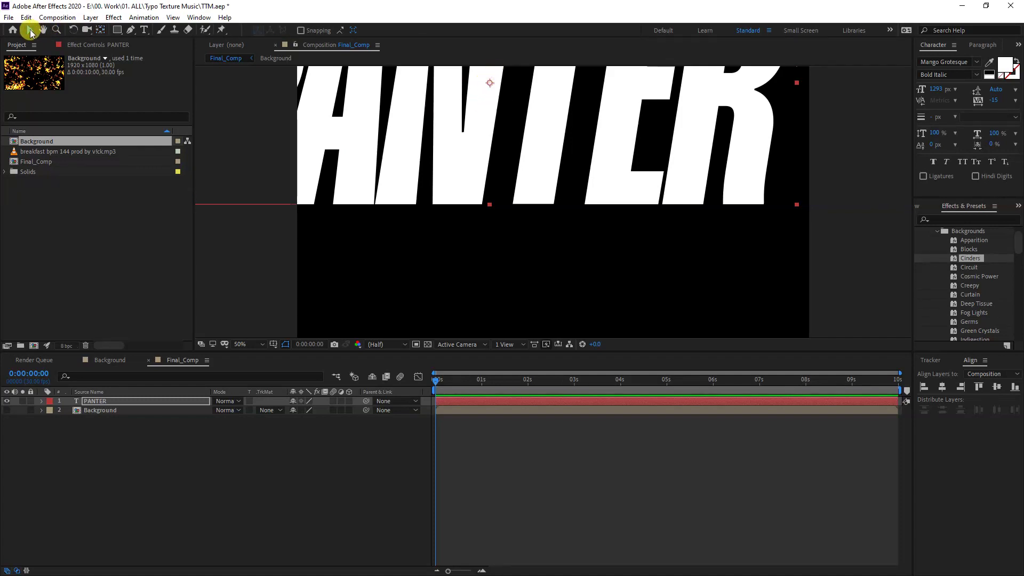
left_click(942, 387)
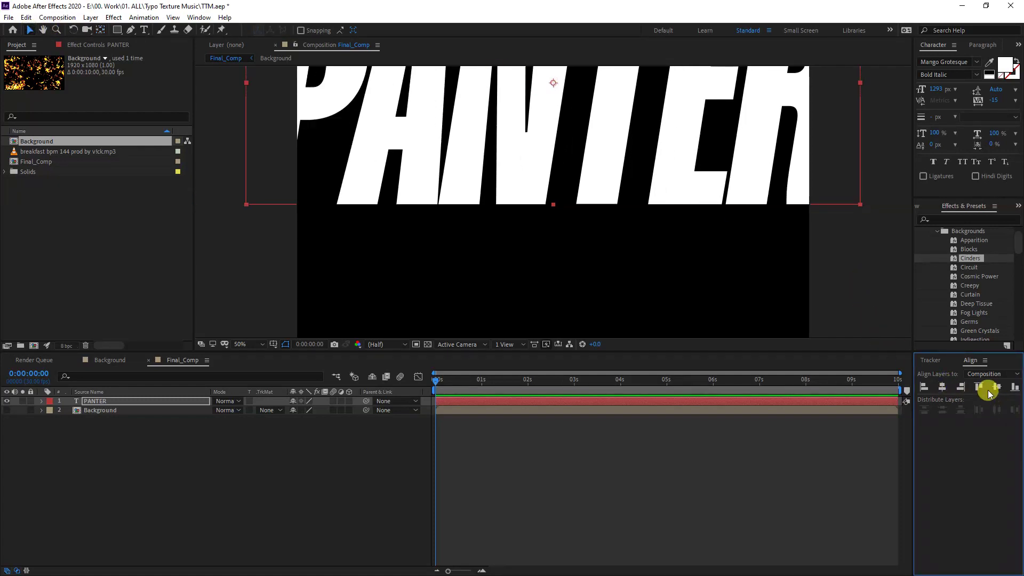
left_click(996, 388)
key("s")
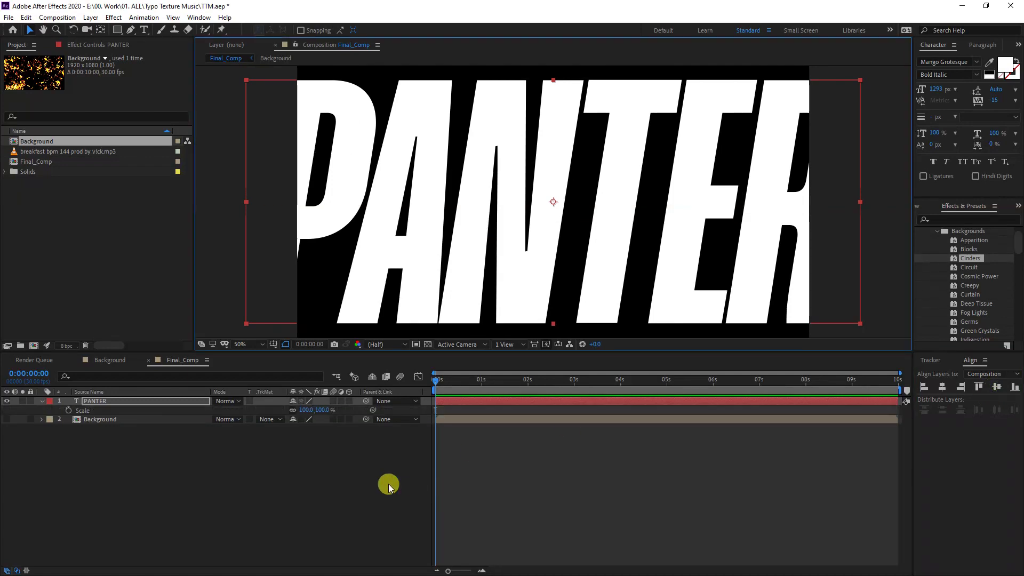
left_click_drag(302, 410, 282, 414)
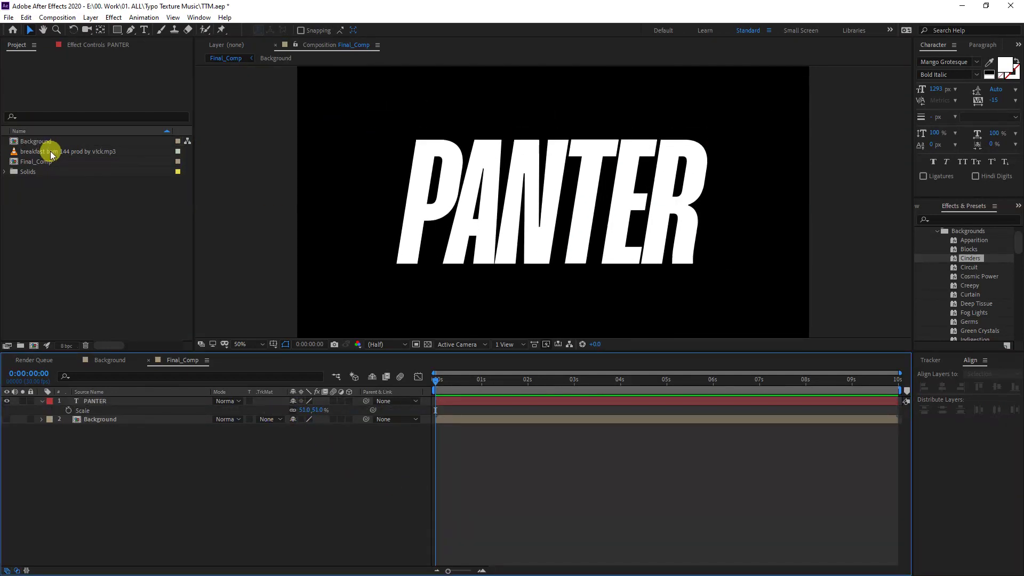
left_click_drag(39, 151, 131, 451)
Convert the music to Audio Amplitude keyframes and delete the Left and Right Channel effects
right_click(133, 429)
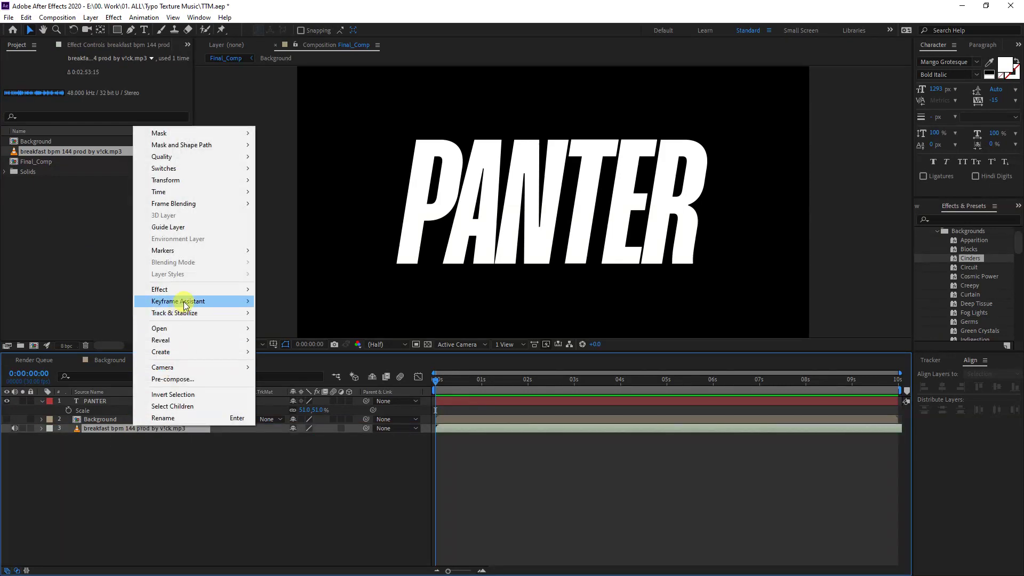
mouse_move(178, 301)
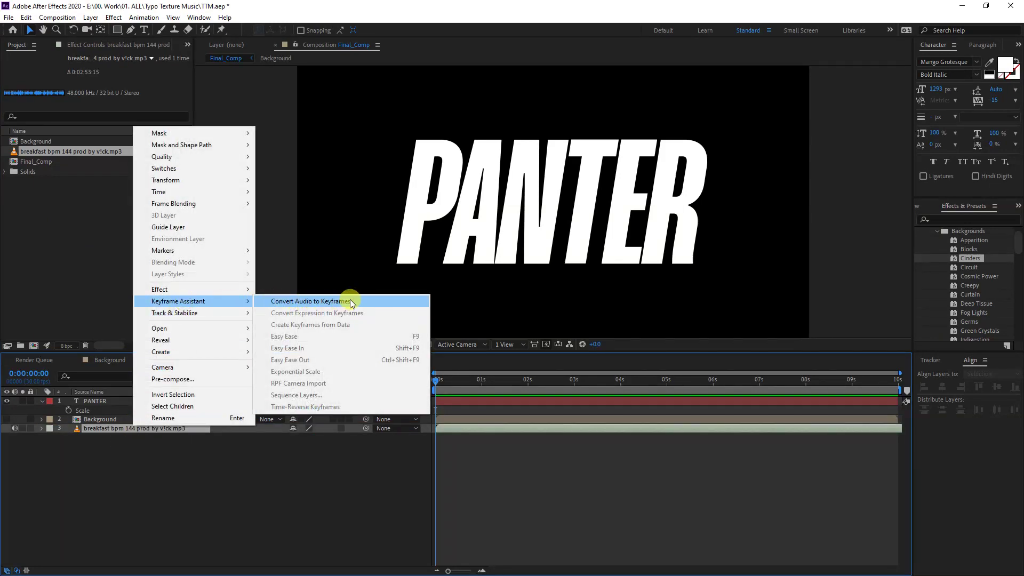
left_click(349, 302)
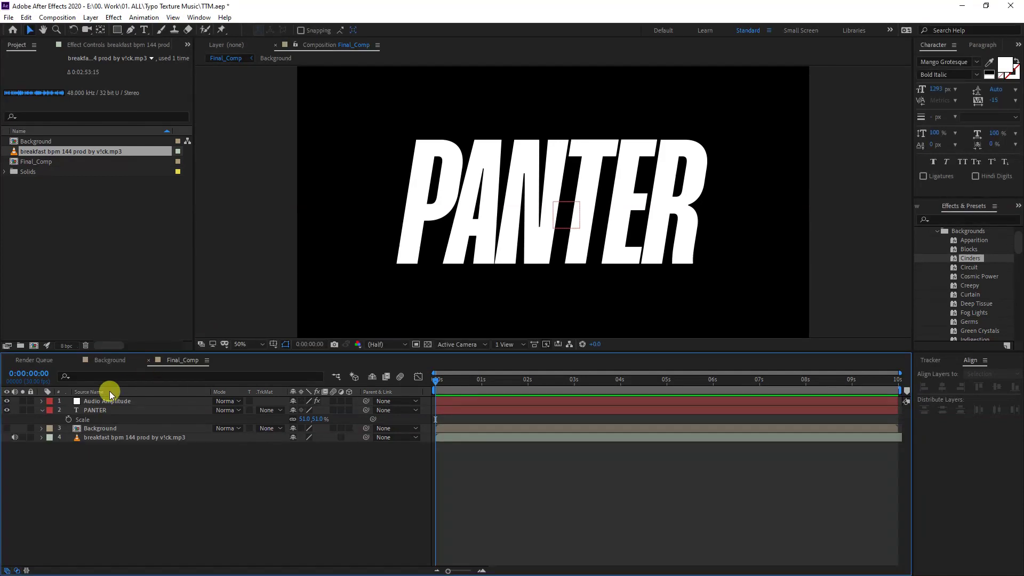
left_click(94, 399)
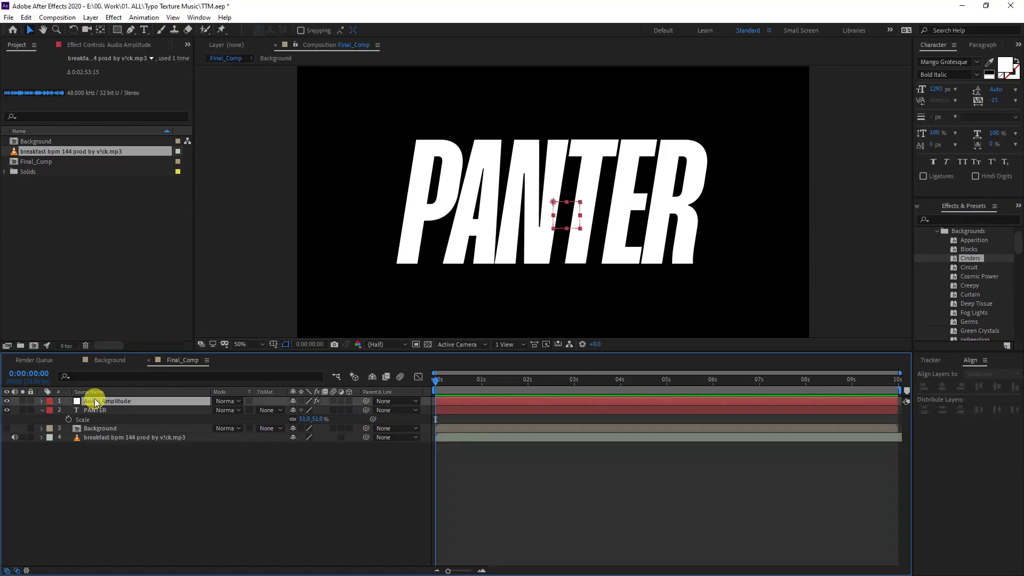
left_click(41, 401)
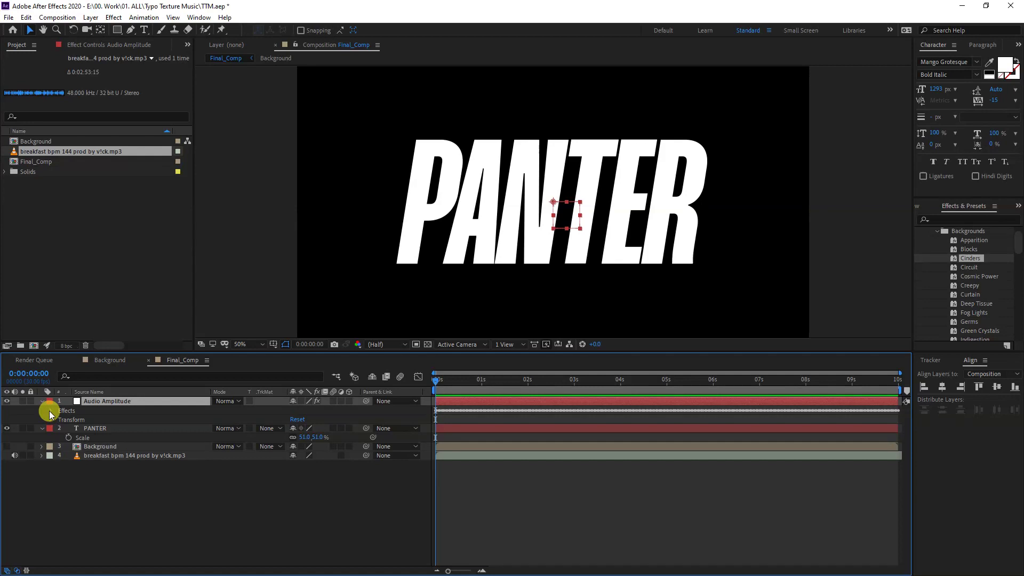
left_click(50, 411)
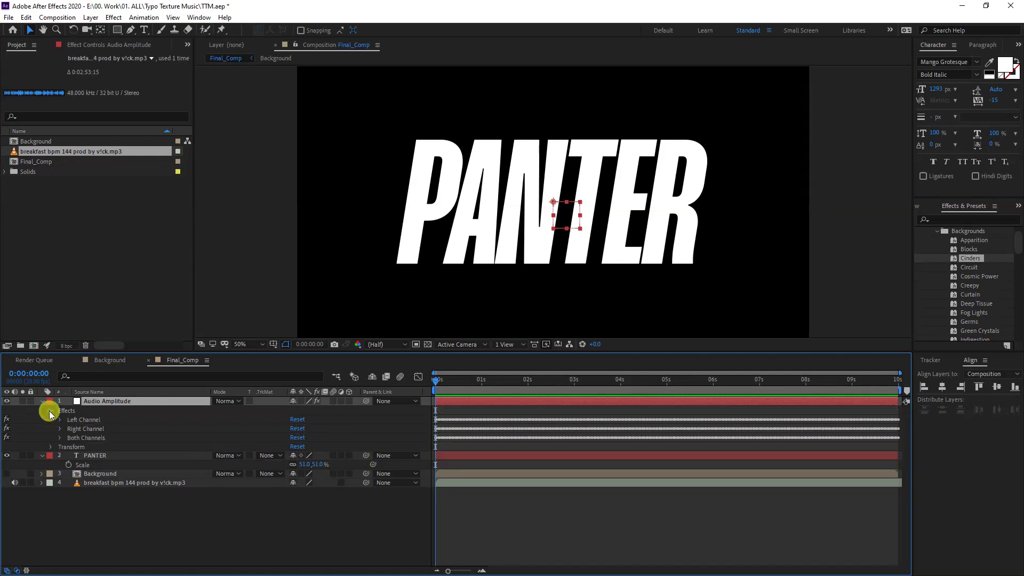
left_click(92, 420)
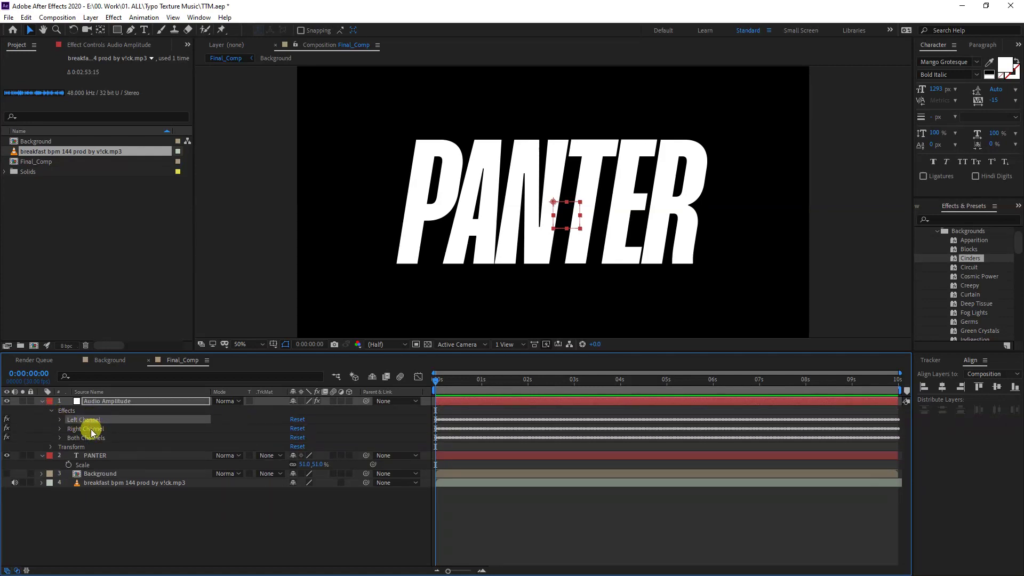
left_click(91, 430, "shift")
key("Delete")
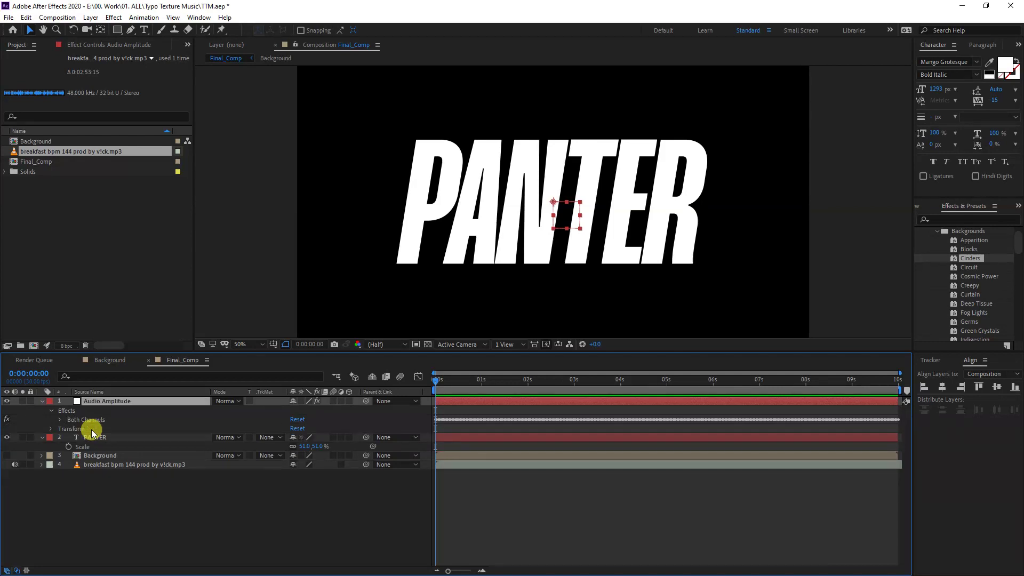
Add Adjustment Layer 1 and apply Displacement Map, found by searching 'displa'
right_click(129, 503)
mouse_move(192, 386)
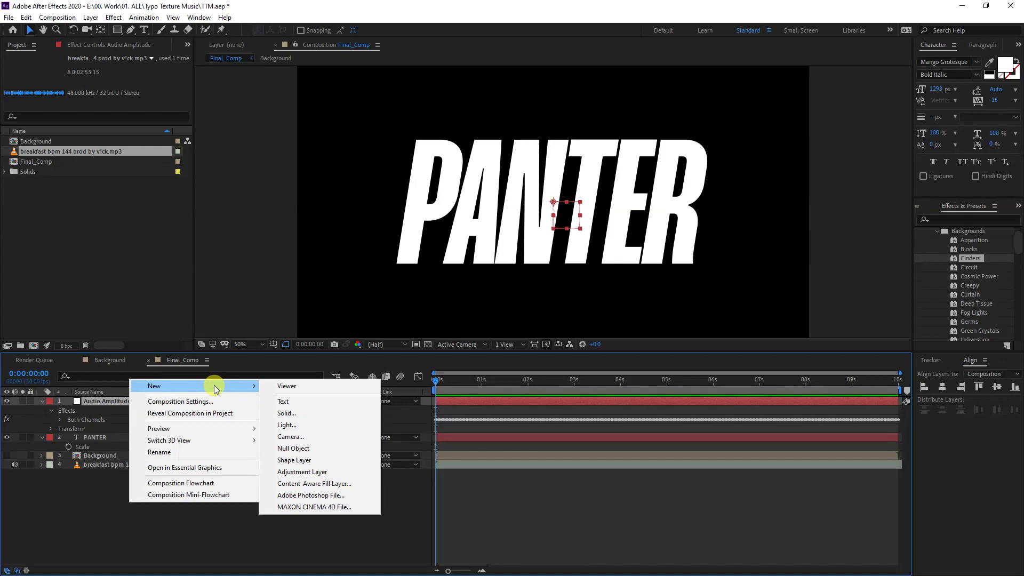
left_click(335, 472)
left_click(828, 250)
left_click(936, 218)
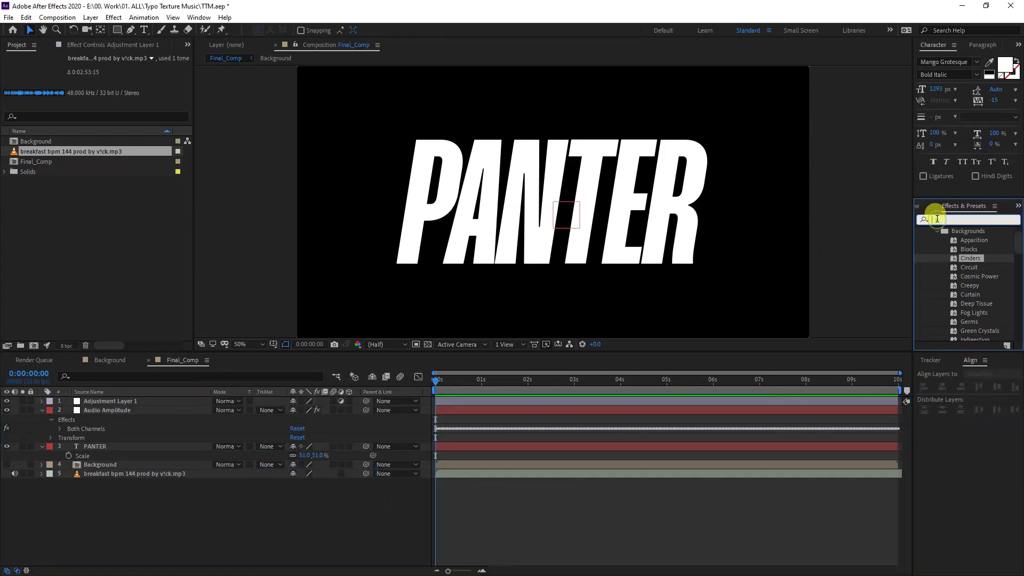
type("displa")
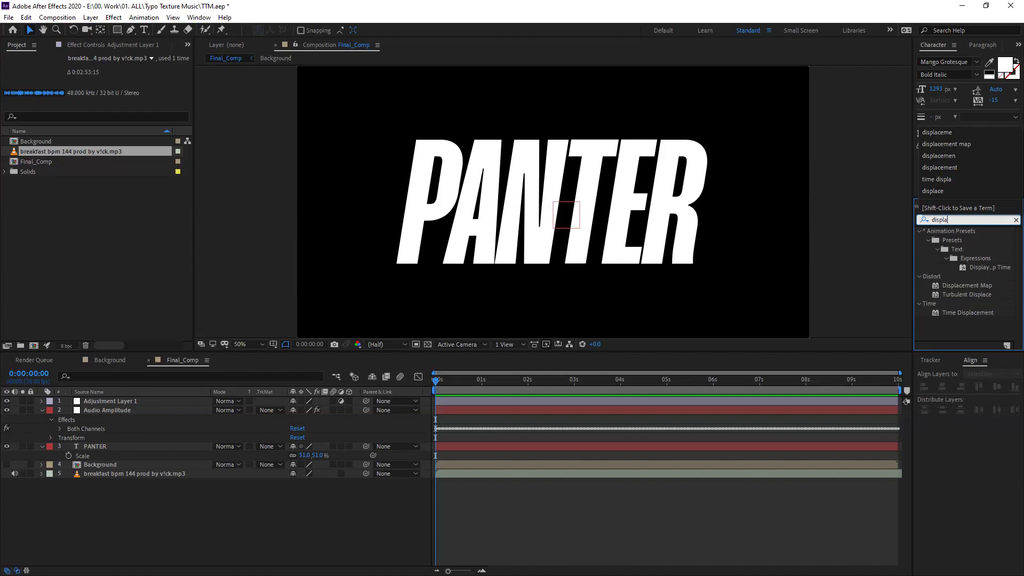
left_click_drag(973, 286, 127, 399)
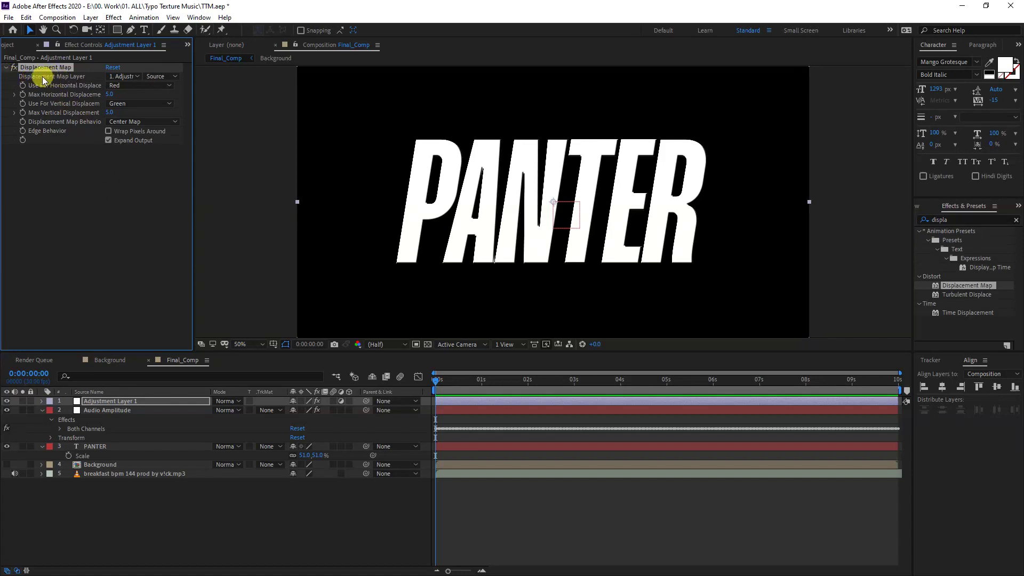
Set Displacement Map Layer to Background and reveal the Displacement Map properties in the timeline
left_click(122, 77)
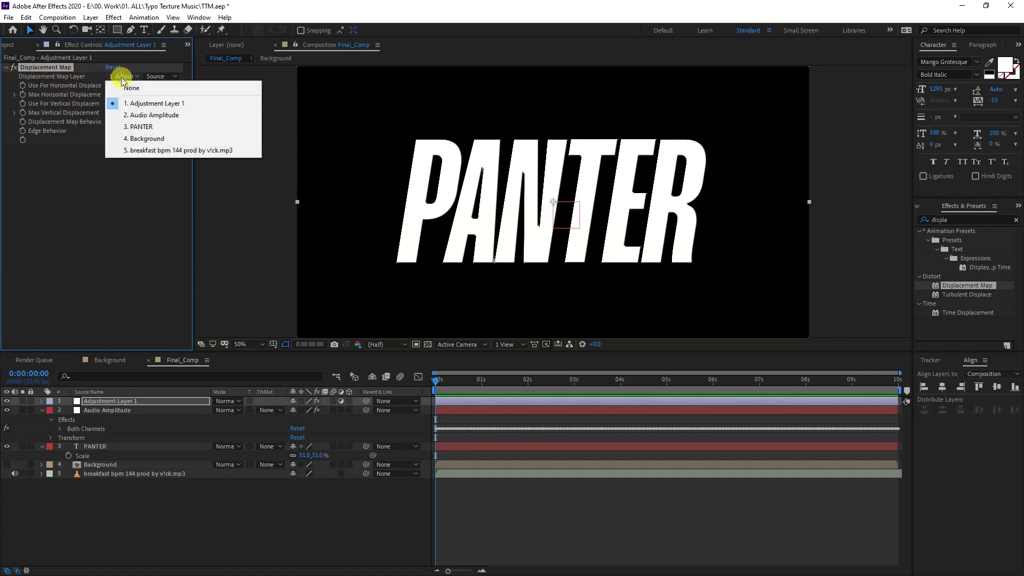
left_click(155, 141)
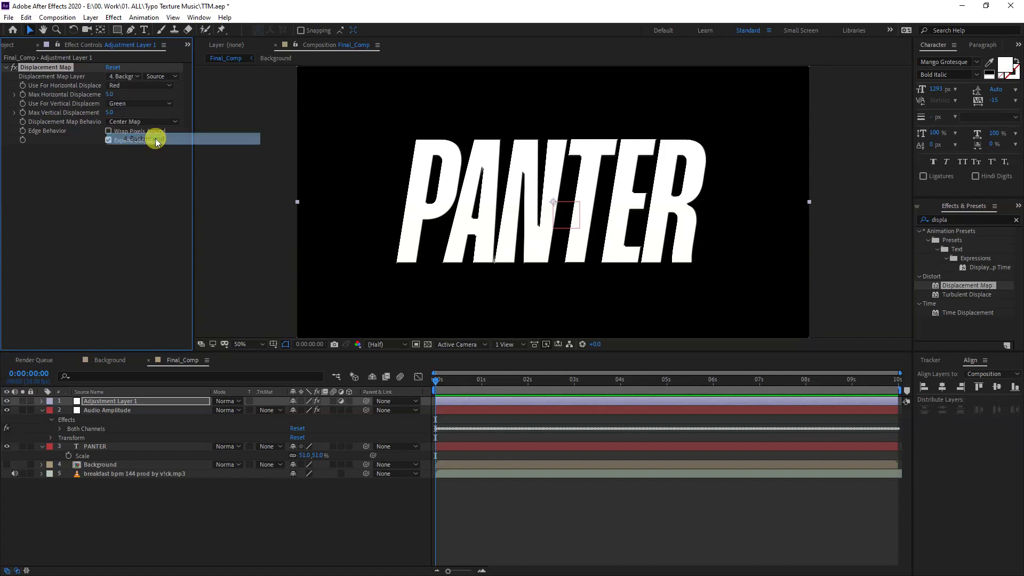
left_click(670, 380)
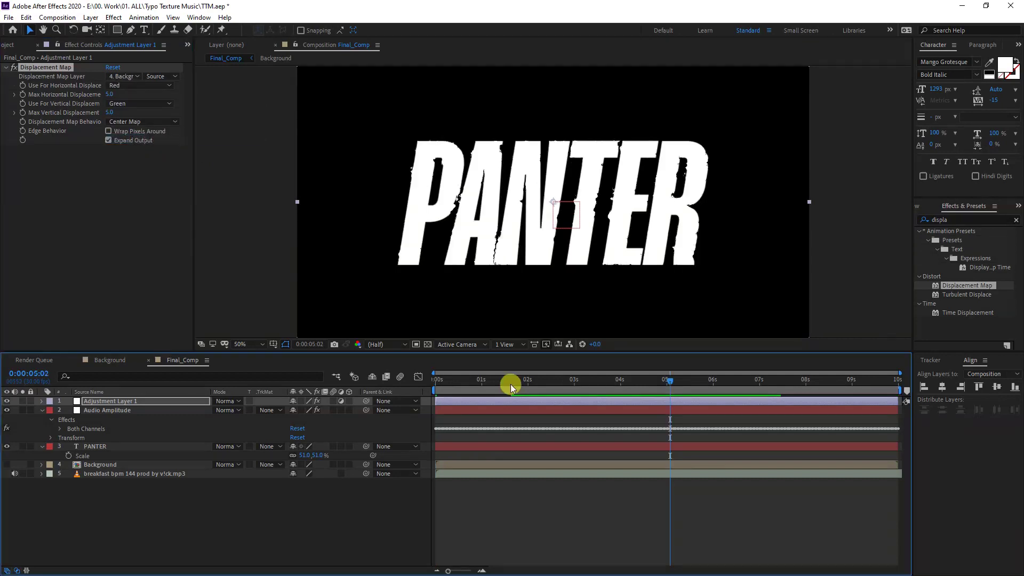
left_click(41, 403)
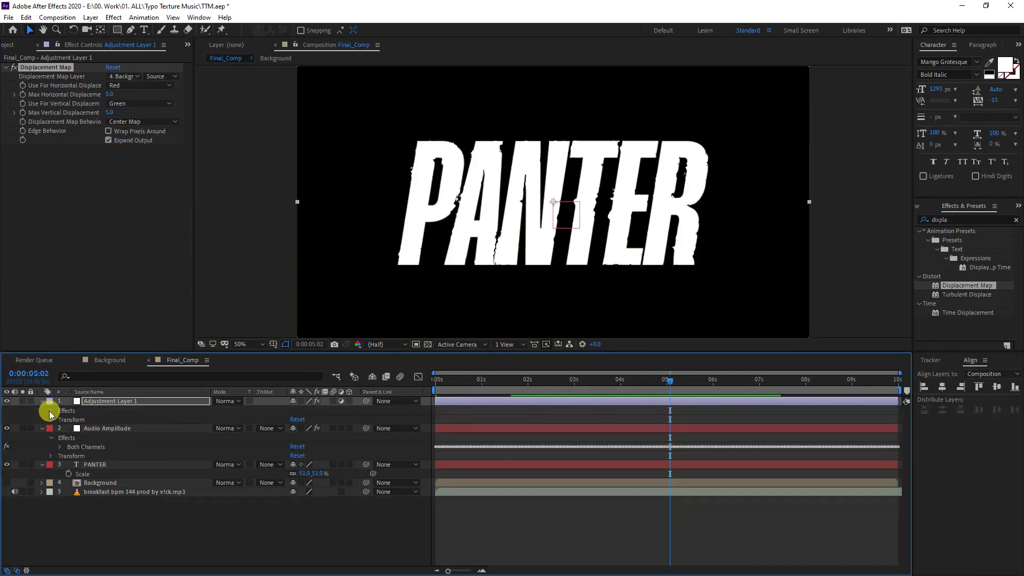
left_click(49, 412)
left_click(60, 420)
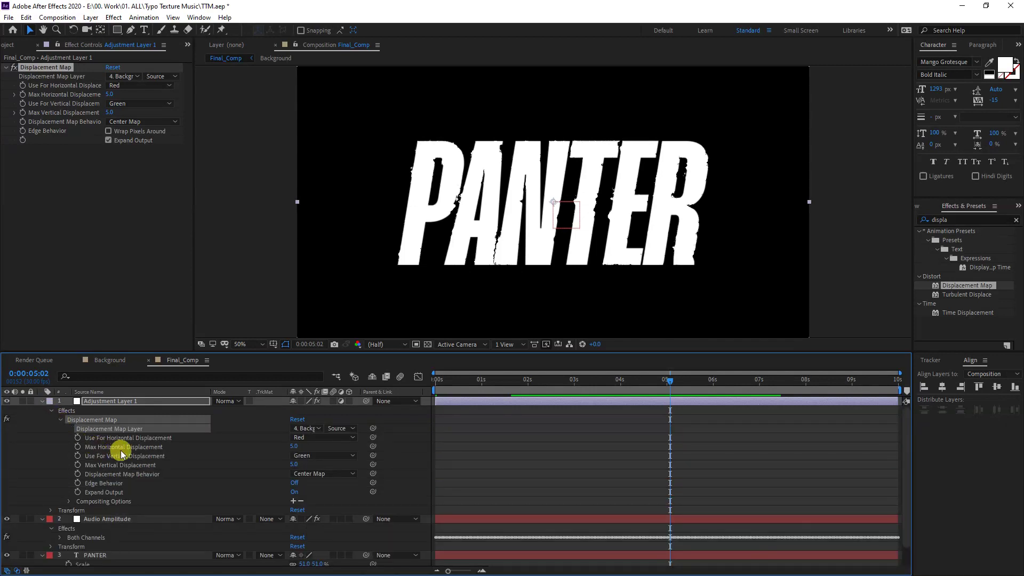
scroll(120, 471, "down", 1)
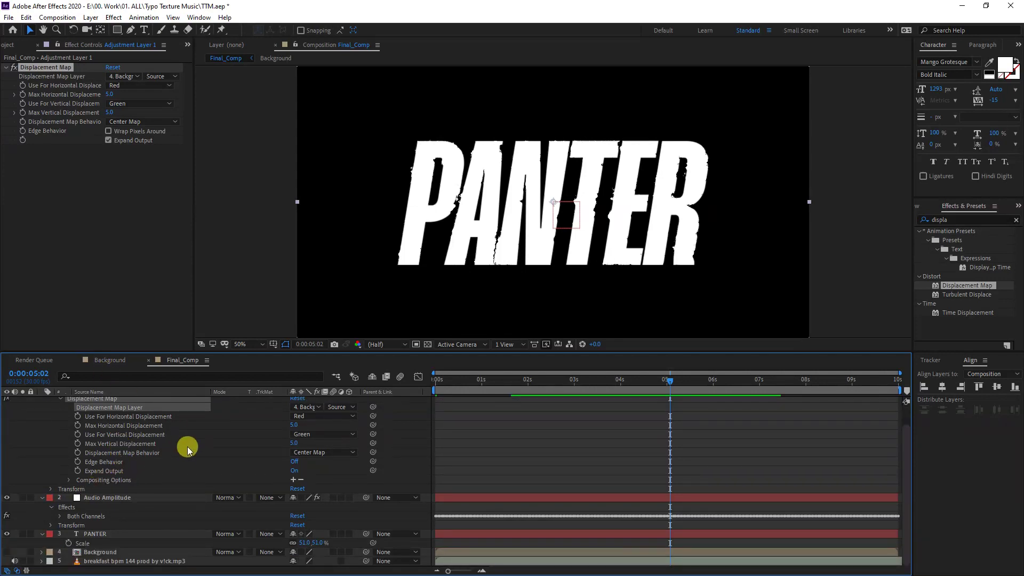
Add expressions to Max Horizontal and Max Vertical Displacement and reveal the Both Channels Slider
left_click(77, 426, "alt")
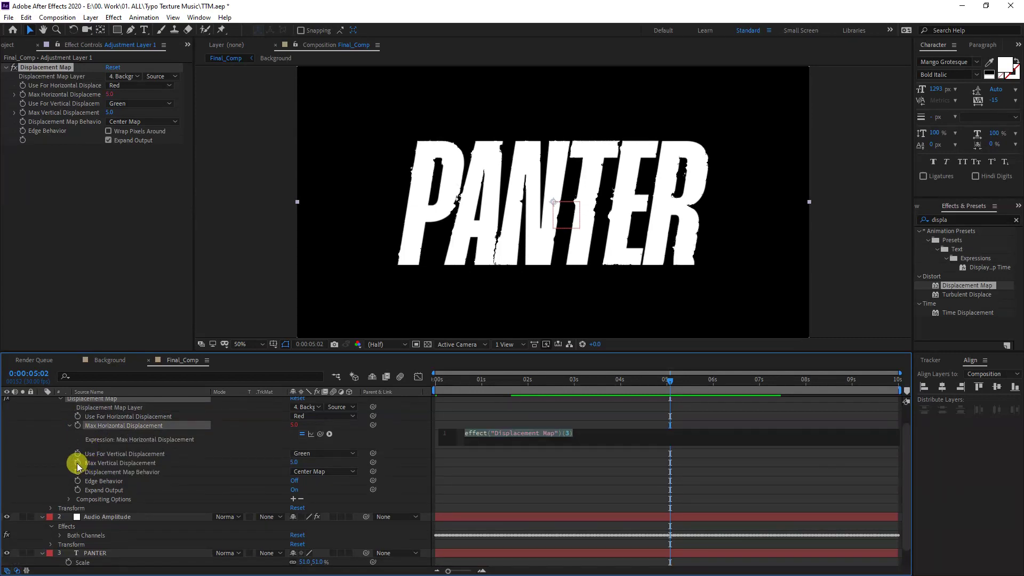
left_click(76, 463, "alt")
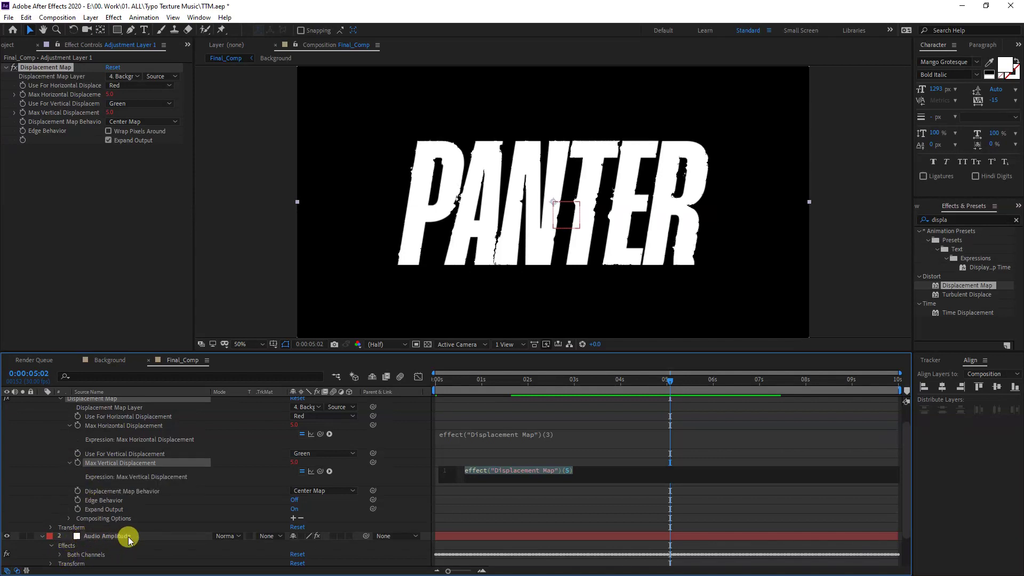
left_click(98, 555)
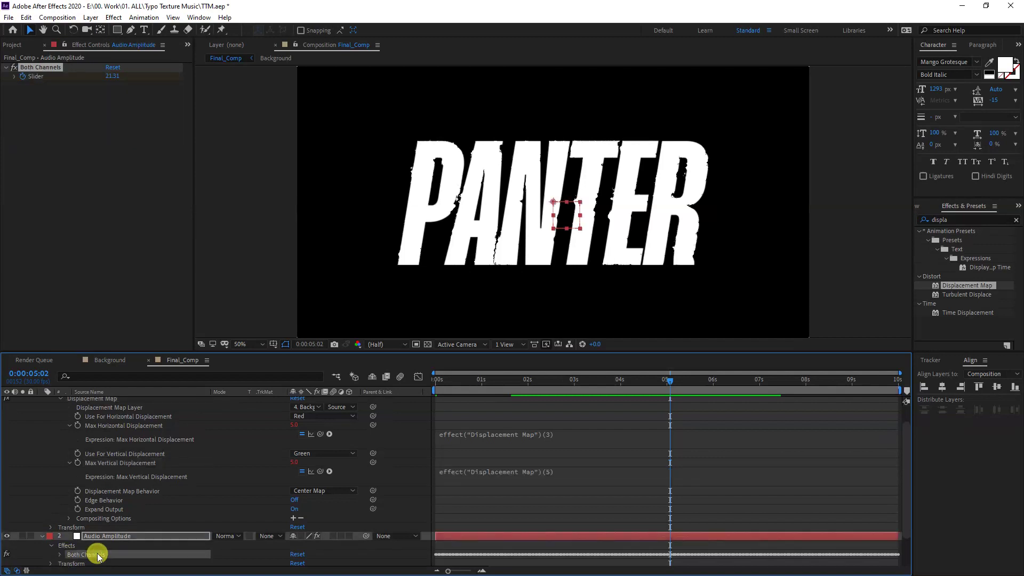
scroll(100, 553, "down", 1)
left_click(61, 529)
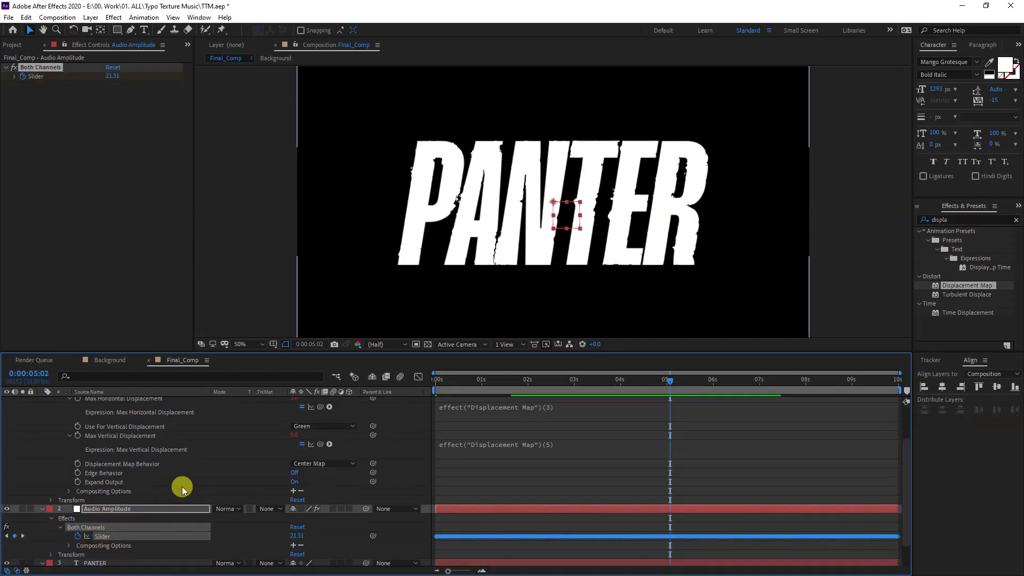
scroll(243, 473, "up", 1)
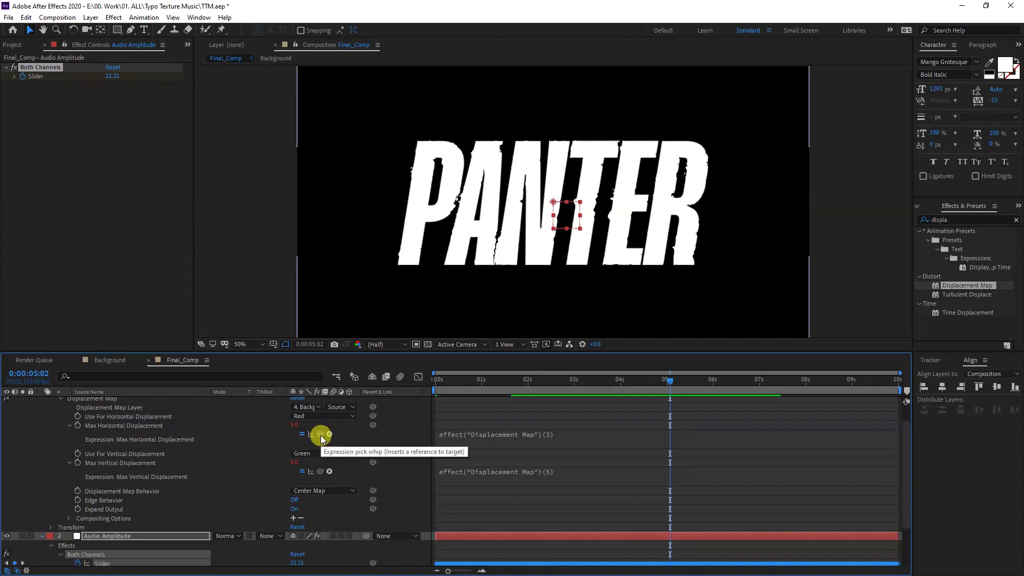
Pick-whip Max Horizontal and Max Vertical Displacement to the Audio Amplitude Both Channels Slider
mouse_move(329, 434)
left_mouse_down()
mouse_move(190, 530)
mouse_move(108, 545)
mouse_move(105, 532)
left_mouse_up()
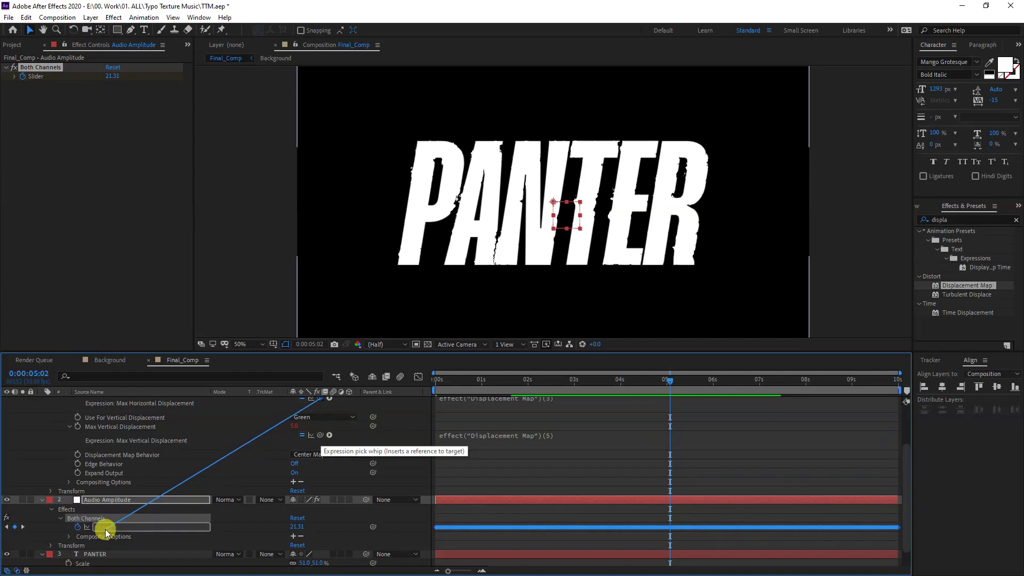
left_click_drag(105, 532, 104, 532)
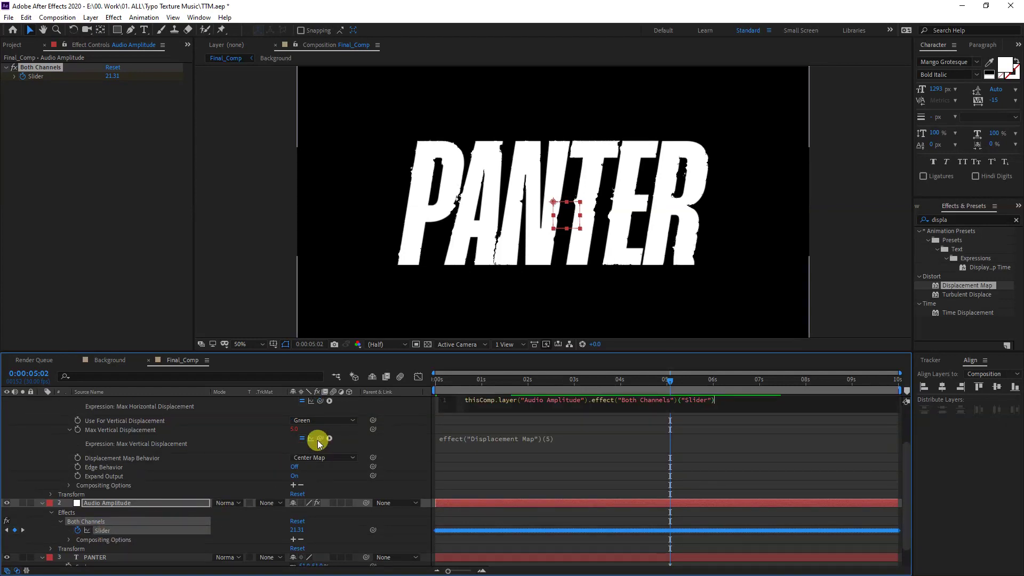
left_click_drag(321, 442, 110, 532)
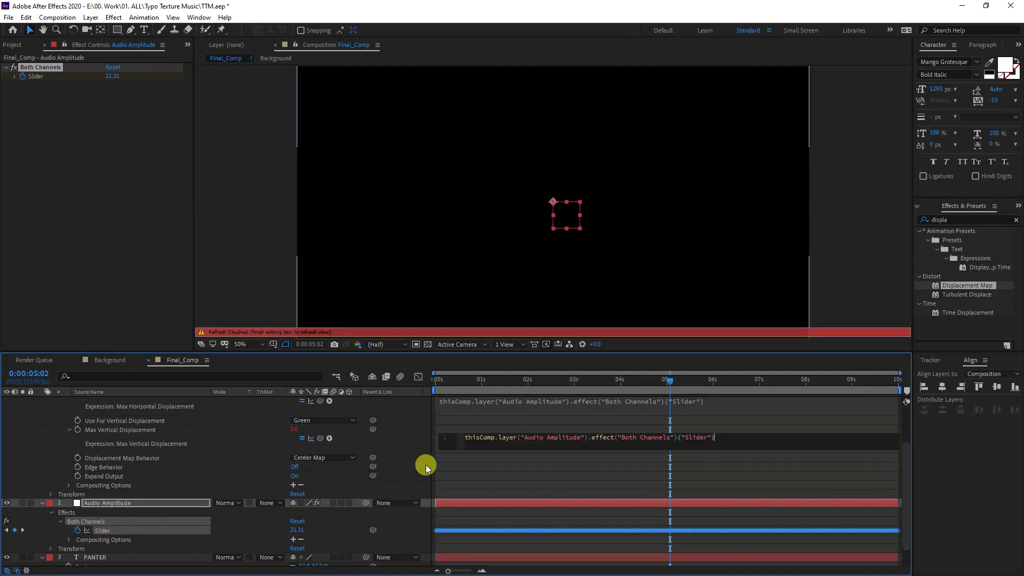
Commit the vertical displacement expression and select the music track layer
left_click(455, 472)
key("space")
left_click(174, 564)
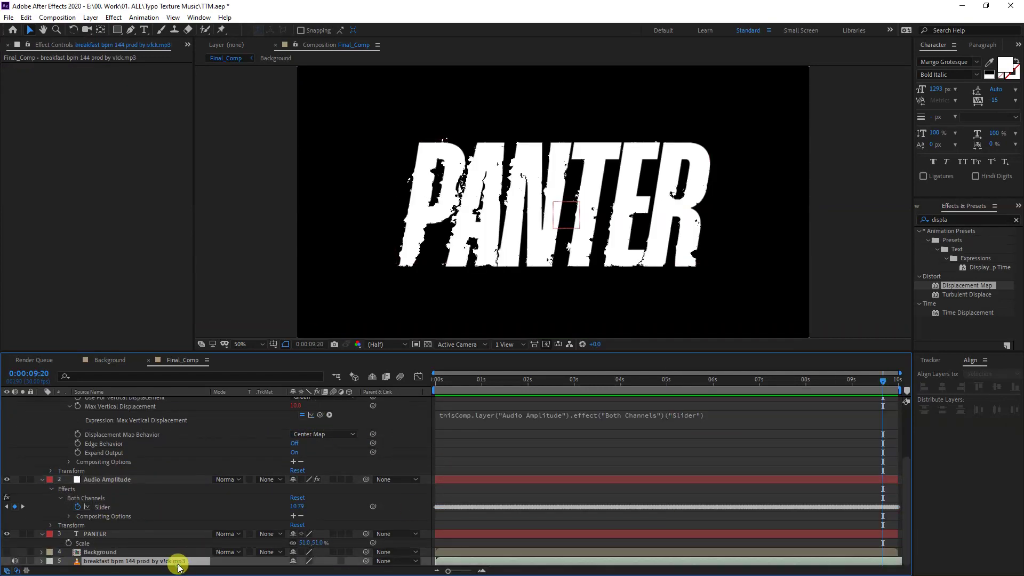